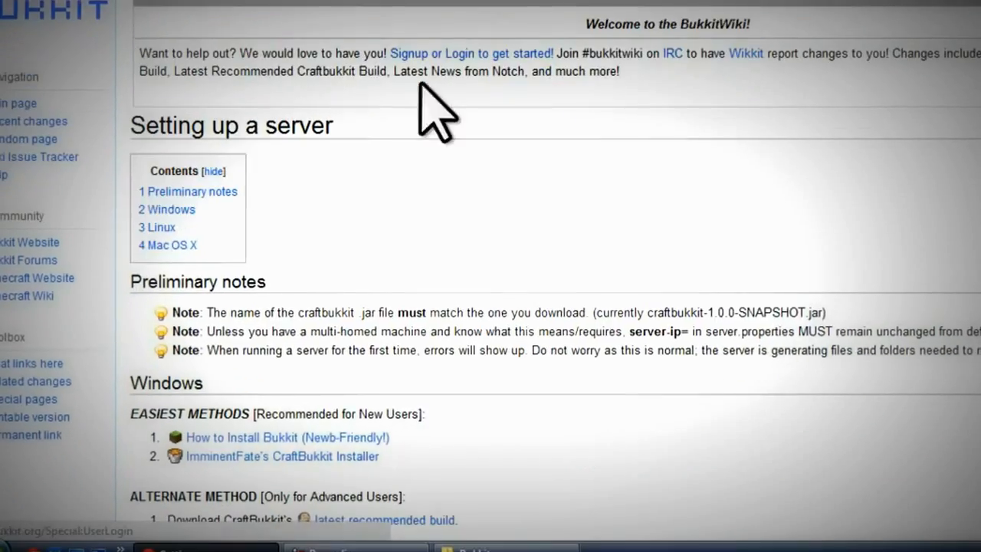
- Copy the first jre6 Windows batch script from BukkitWiki's 'Setting up a server' page
{"action": "scroll", "coordinate": [349, 397], "scroll_direction": "down", "scroll_amount": 2}
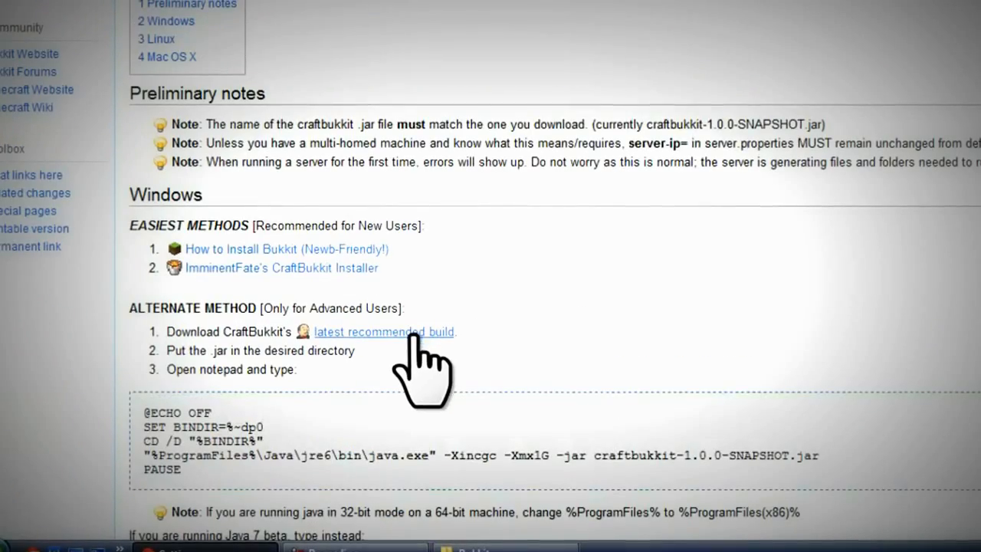
{"action": "scroll", "coordinate": [414, 336], "scroll_direction": "down", "scroll_amount": 6}
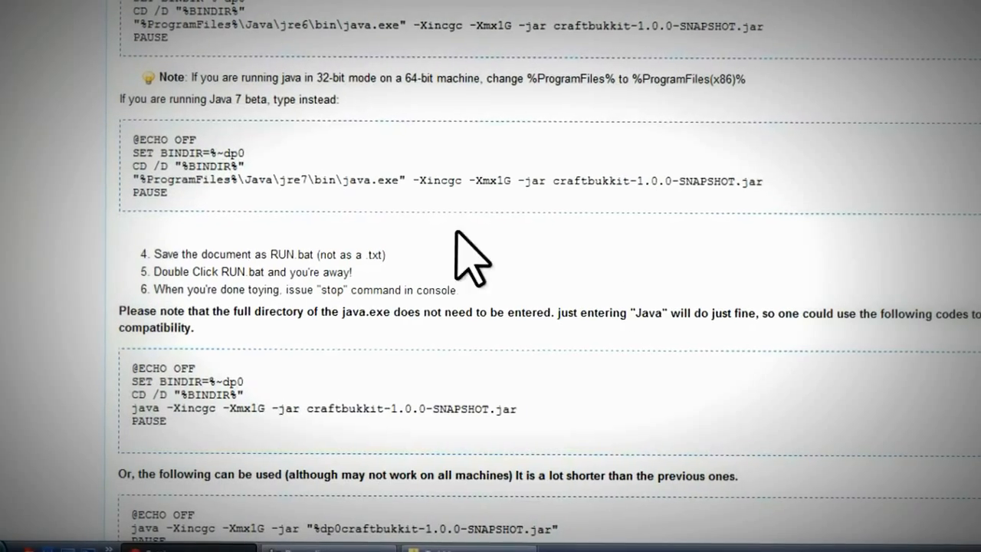
{"action": "scroll", "coordinate": [434, 261], "scroll_direction": "up", "scroll_amount": 1}
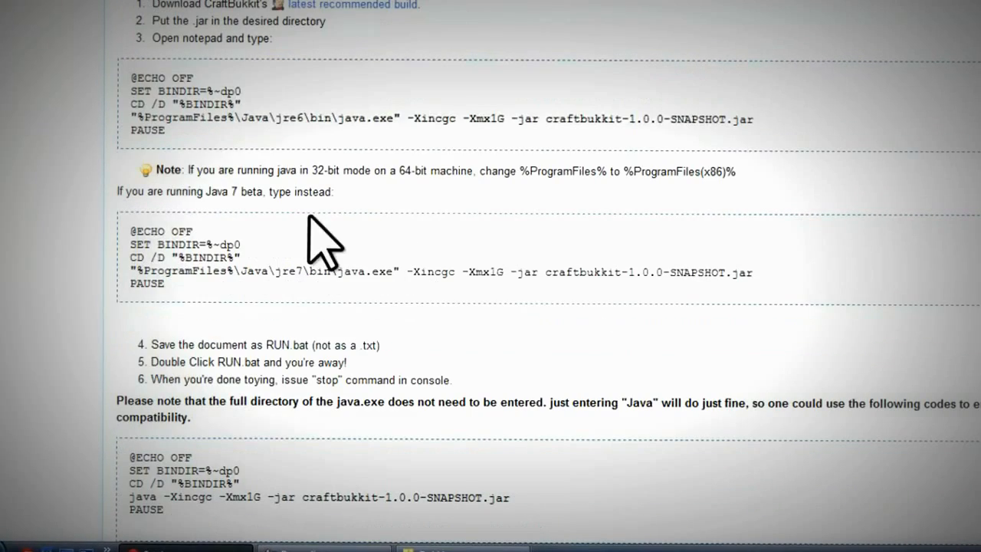
{"action": "right_click", "coordinate": [162, 82]}
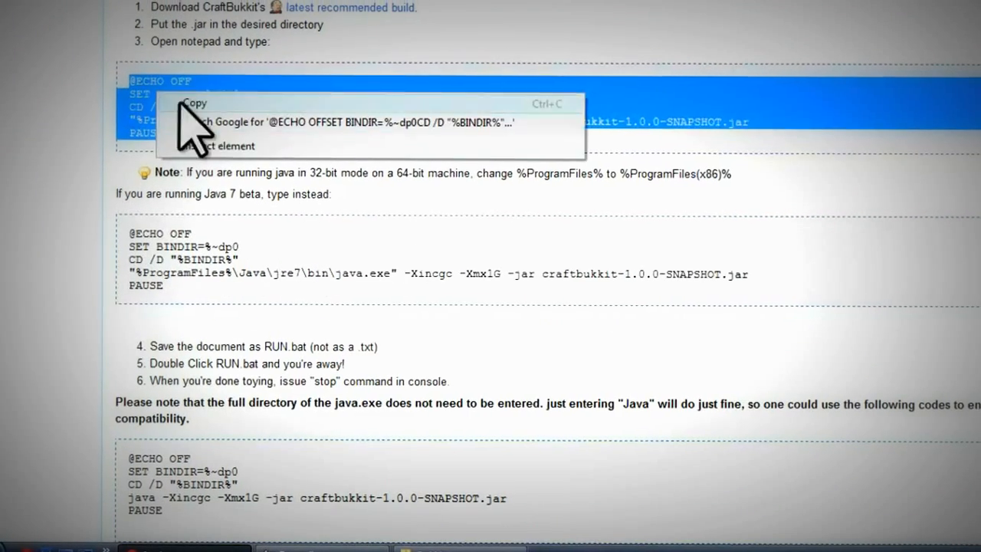
{"action": "left_click", "coordinate": [195, 105]}
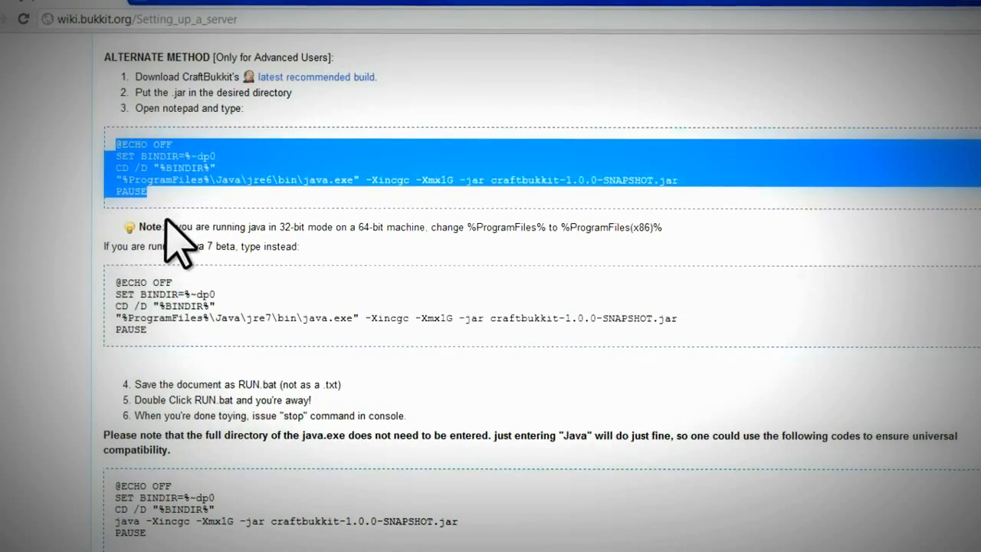
{"action": "scroll", "coordinate": [195, 219], "scroll_direction": "up", "scroll_amount": 2}
{"action": "scroll", "coordinate": [253, 276], "scroll_direction": "up", "scroll_amount": 1}
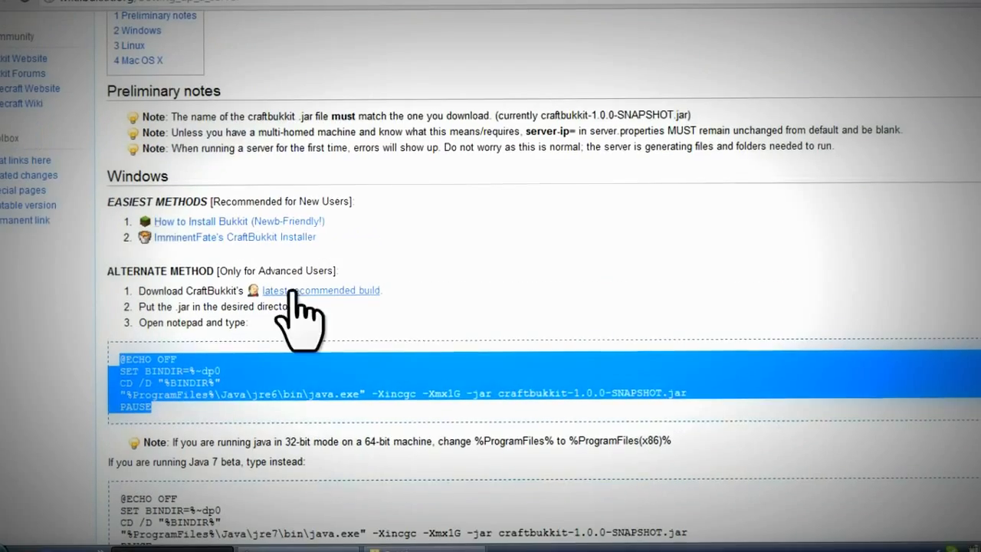
- Download craftbukkit-1.0.1-R1.jar from the recommended build page, then go to bukkit.org
{"action": "left_click_drag", "start_coordinate": [297, 297], "coordinate": [253, 6]}
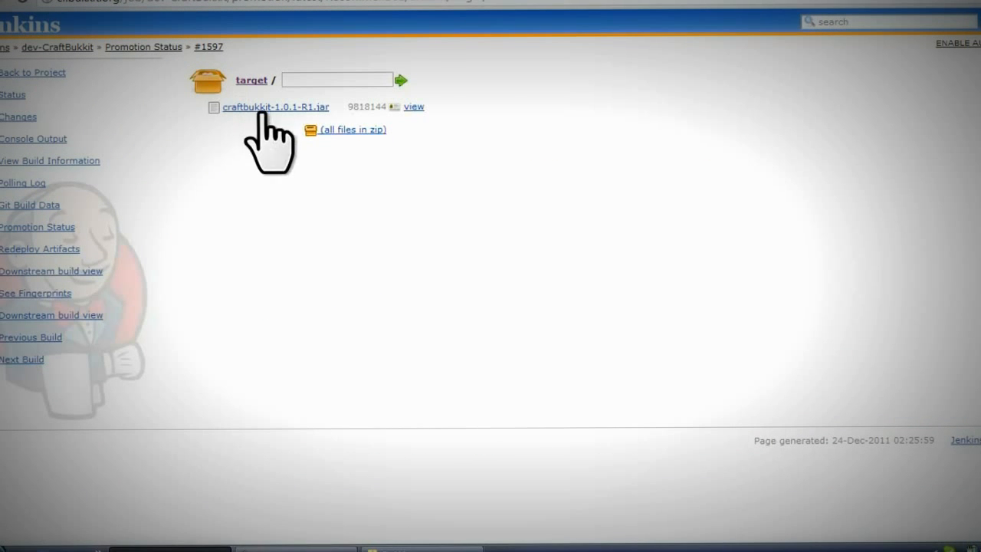
{"action": "left_click", "coordinate": [261, 107]}
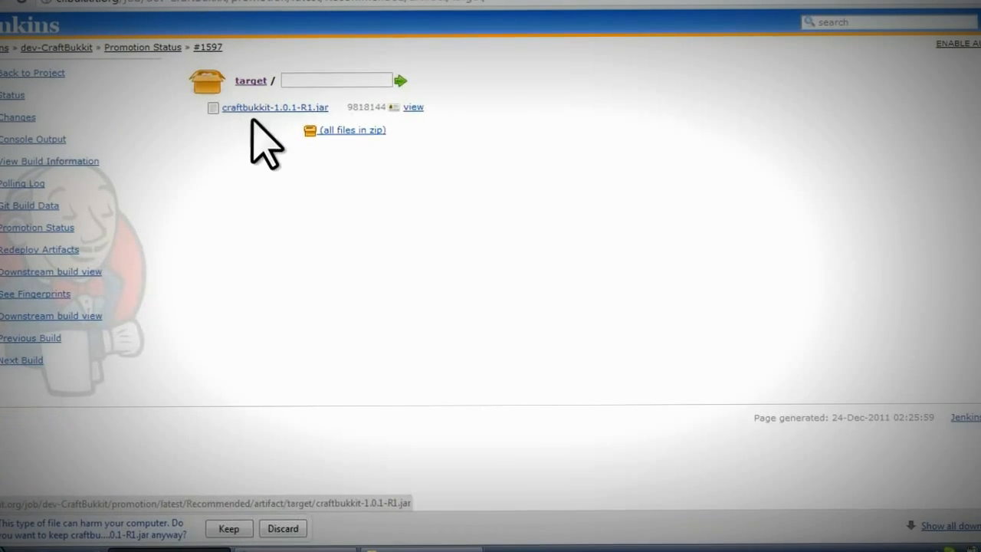
{"action": "left_click", "coordinate": [36, 2]}
{"action": "left_click", "coordinate": [15, 2]}
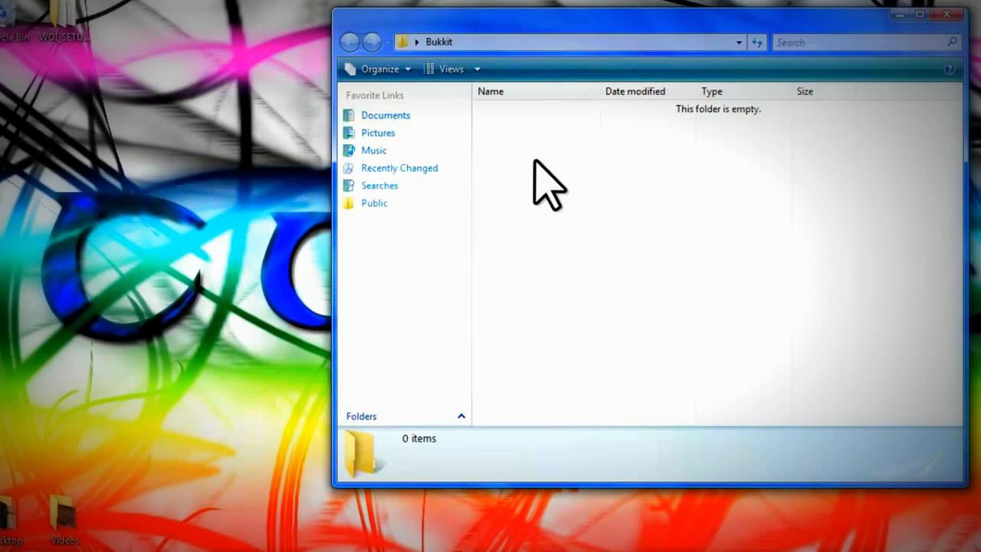
- Move the downloaded craftbukkit-1.0.1-R1.jar into the Bukkit folder
{"action": "right_click", "coordinate": [539, 178]}
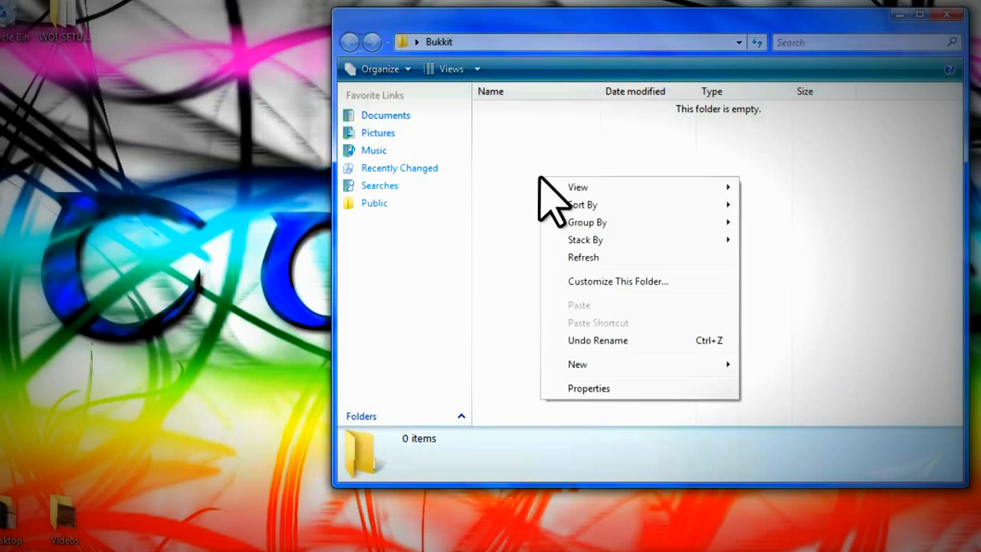
{"action": "left_click", "coordinate": [513, 189]}
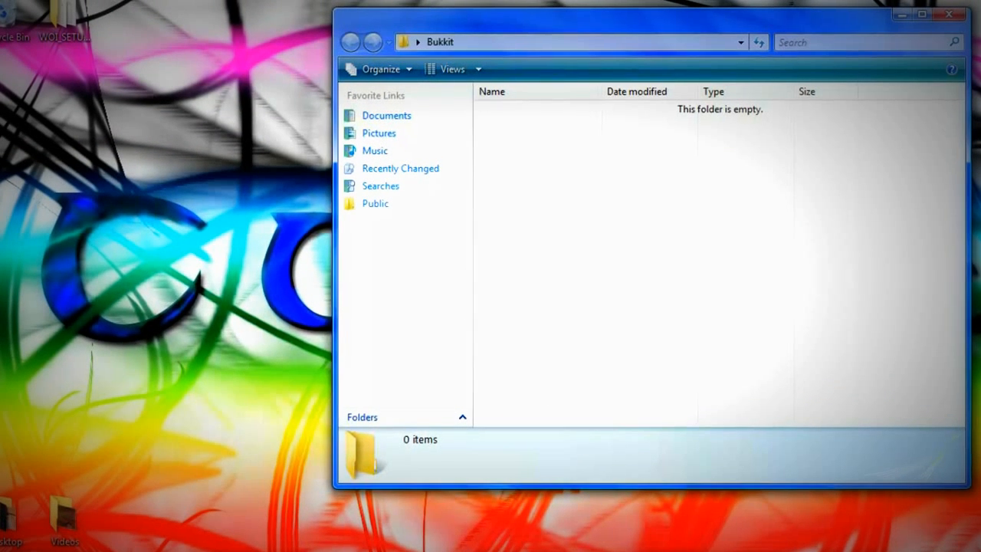
{"action": "key", "text": "super"}
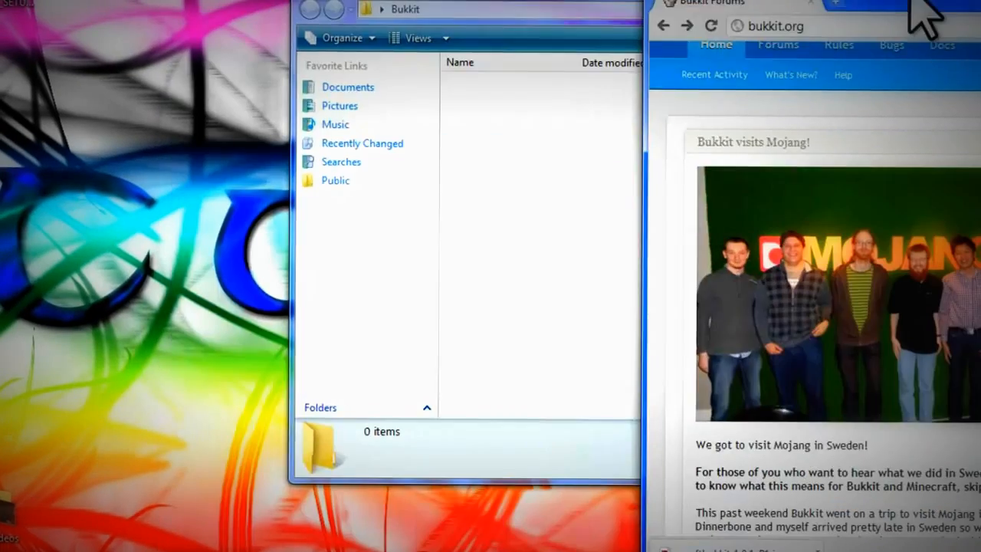
{"action": "left_click_drag", "start_coordinate": [253, 532], "coordinate": [33, 269]}
{"action": "left_click_drag", "start_coordinate": [540, 304], "coordinate": [506, 306]}
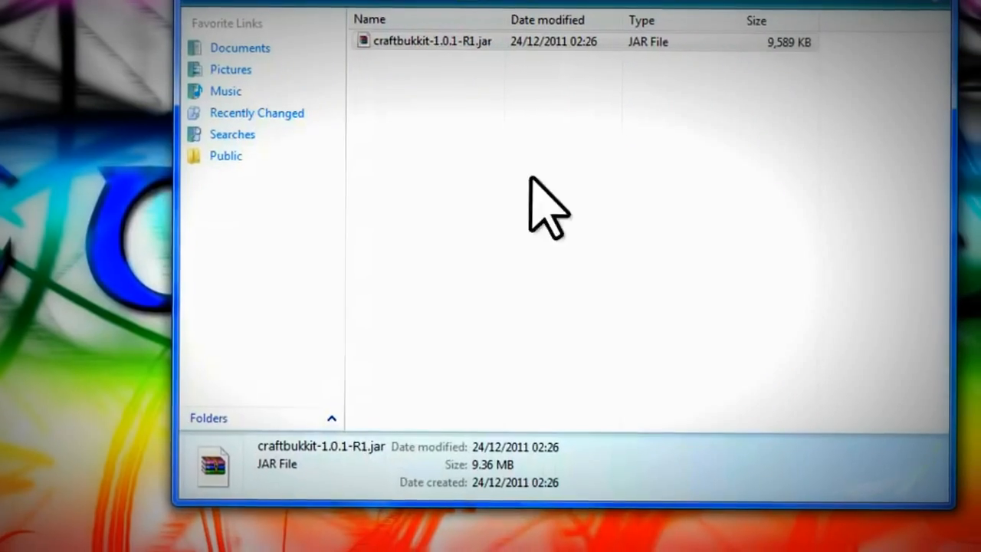
- Create a New Text Document beside the jar and open Control Panel
{"action": "right_click", "coordinate": [502, 183]}
{"action": "mouse_move", "coordinate": [571, 415]}
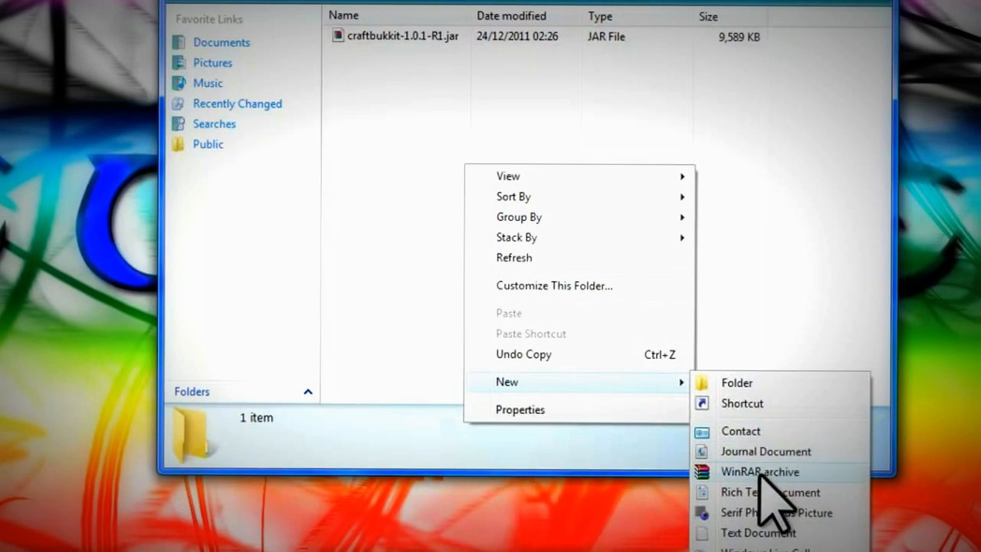
{"action": "left_click", "coordinate": [759, 537]}
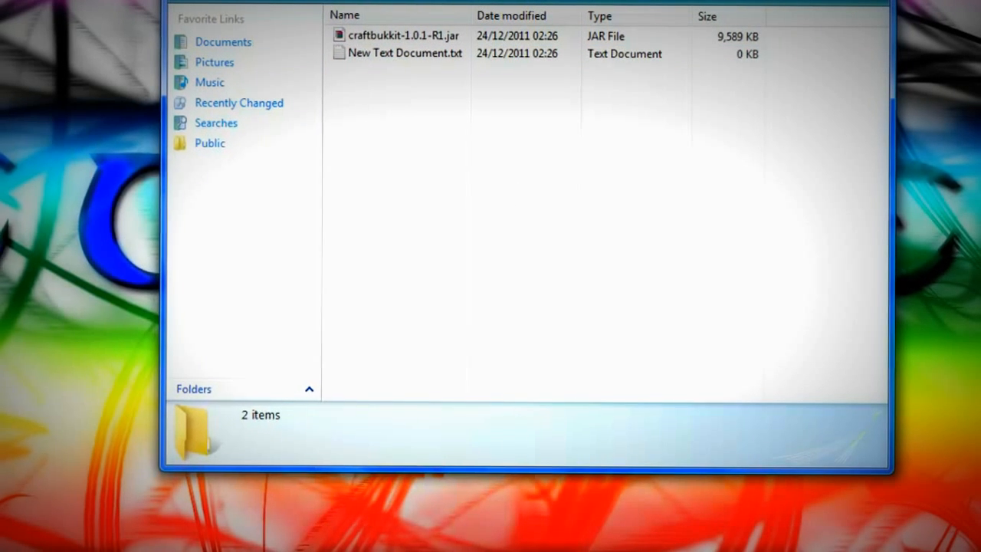
{"action": "left_click", "coordinate": [1, 549]}
{"action": "left_click", "coordinate": [66, 379]}
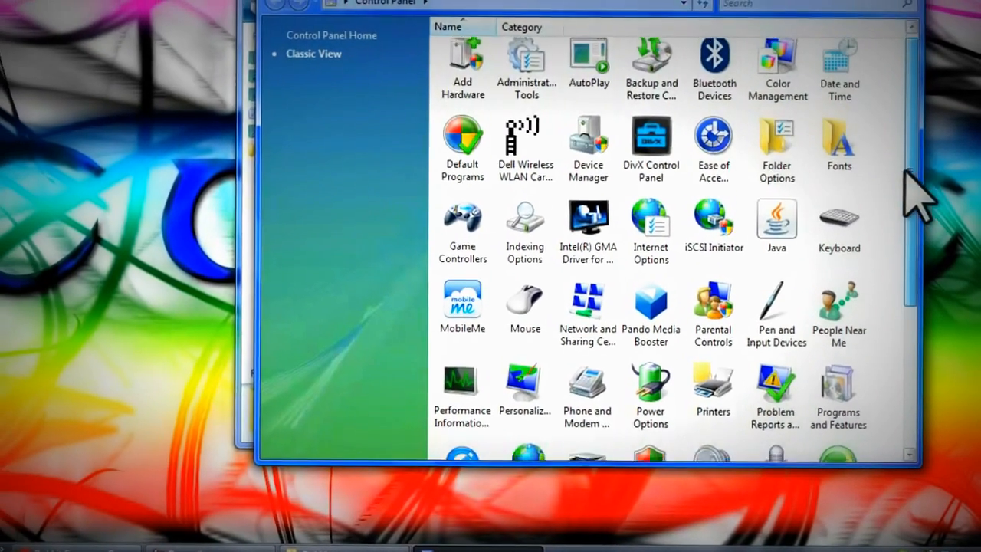
- Confirm in Folder Options' View settings that hidden files and known extensions are shown
{"action": "left_click_drag", "start_coordinate": [909, 166], "coordinate": [905, 203]}
{"action": "double_click", "coordinate": [800, 184]}
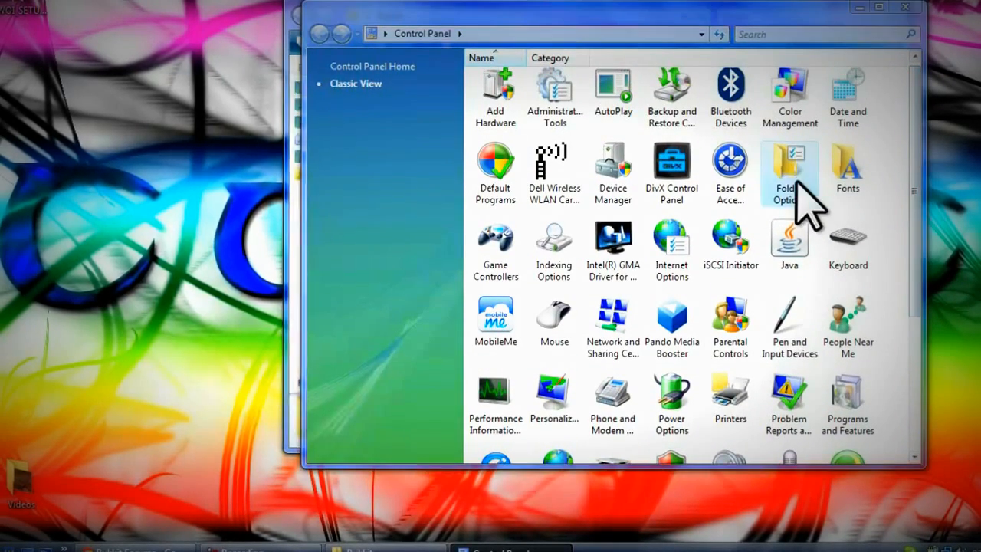
{"action": "left_click", "coordinate": [905, 7]}
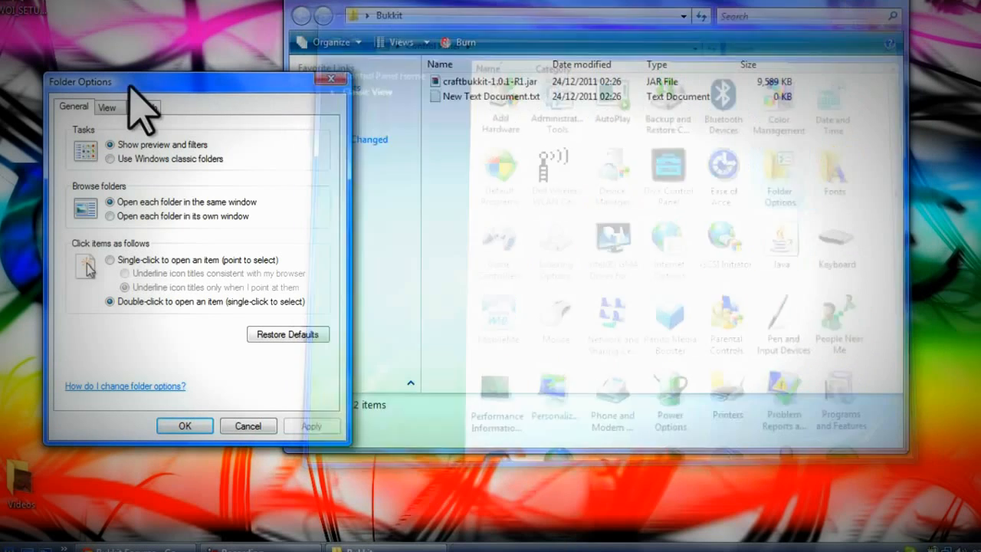
{"action": "left_click", "coordinate": [106, 111]}
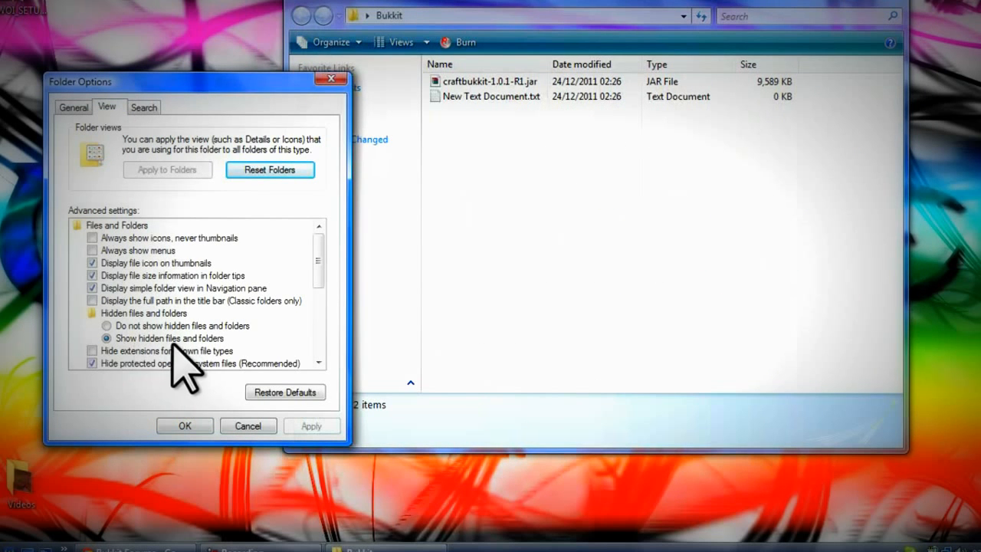
{"action": "left_click_drag", "start_coordinate": [326, 253], "coordinate": [326, 275]}
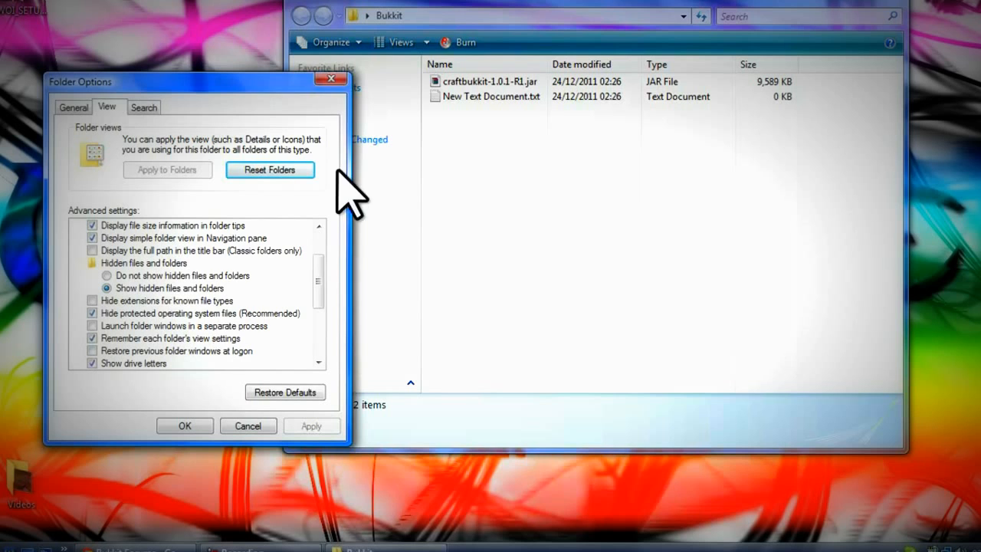
{"action": "left_click", "coordinate": [331, 80]}
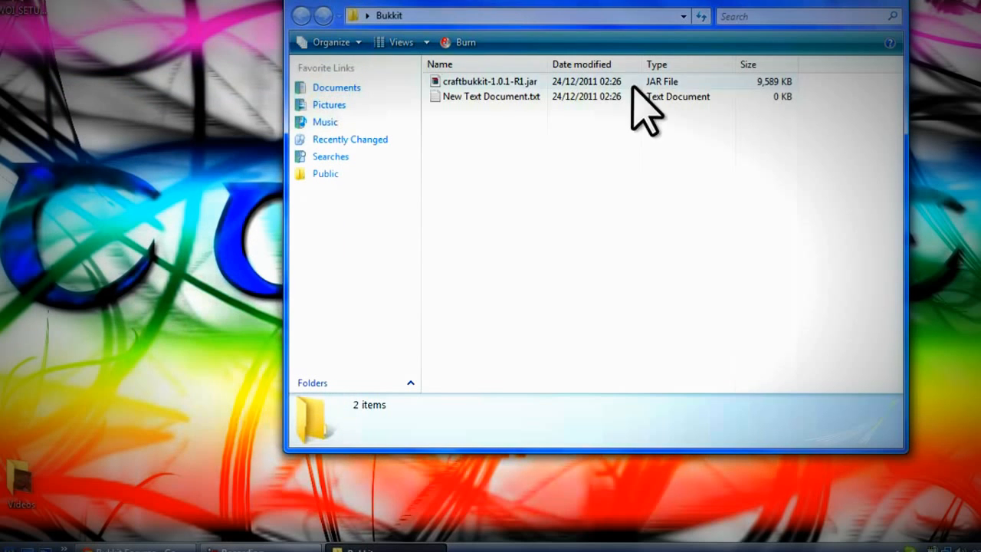
- Paste the copied batch script into New Text Document.txt and save it
{"action": "left_click", "coordinate": [496, 100]}
{"action": "double_click", "coordinate": [496, 99]}
{"action": "right_click", "coordinate": [310, 200]}
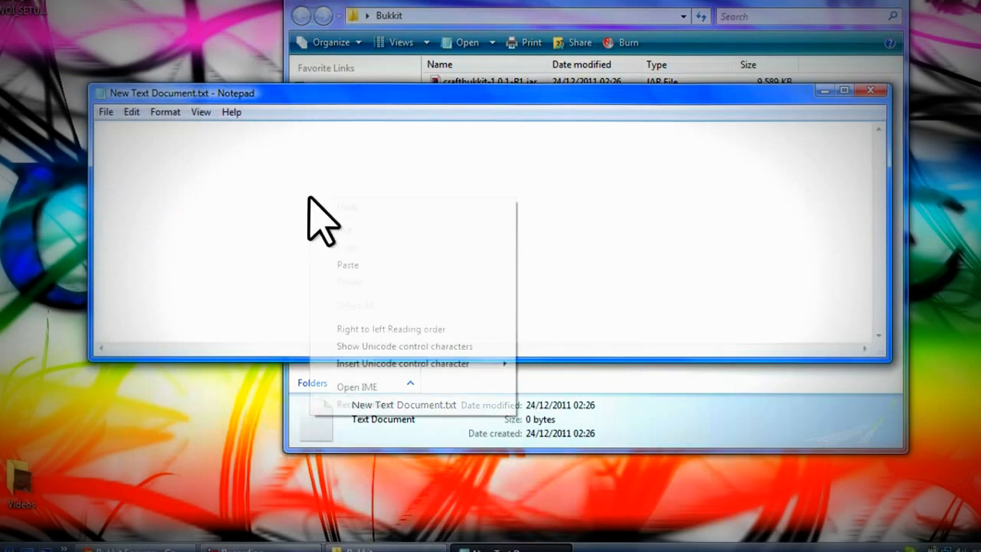
{"action": "left_click", "coordinate": [358, 261]}
{"action": "left_click", "coordinate": [106, 112]}
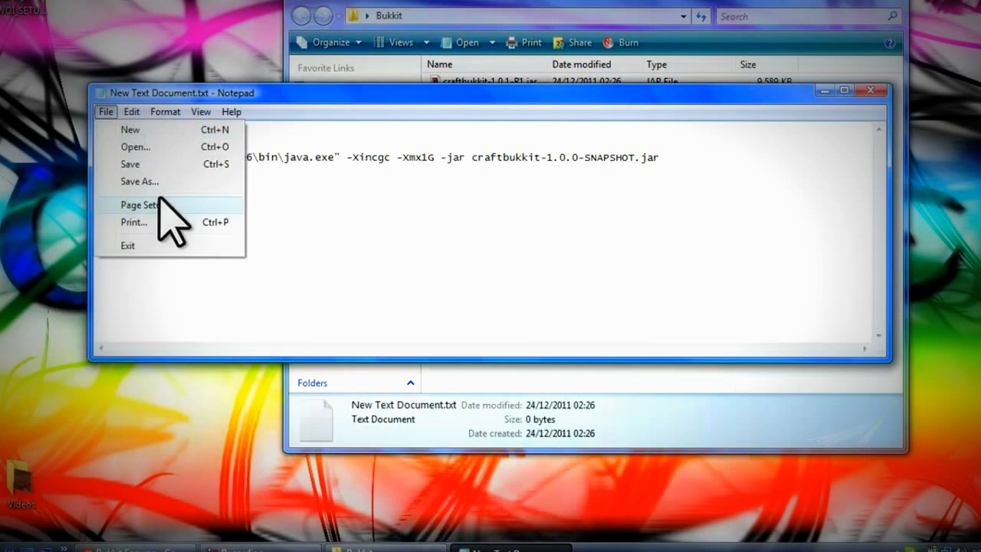
{"action": "left_click", "coordinate": [147, 162]}
{"action": "left_click", "coordinate": [870, 90]}
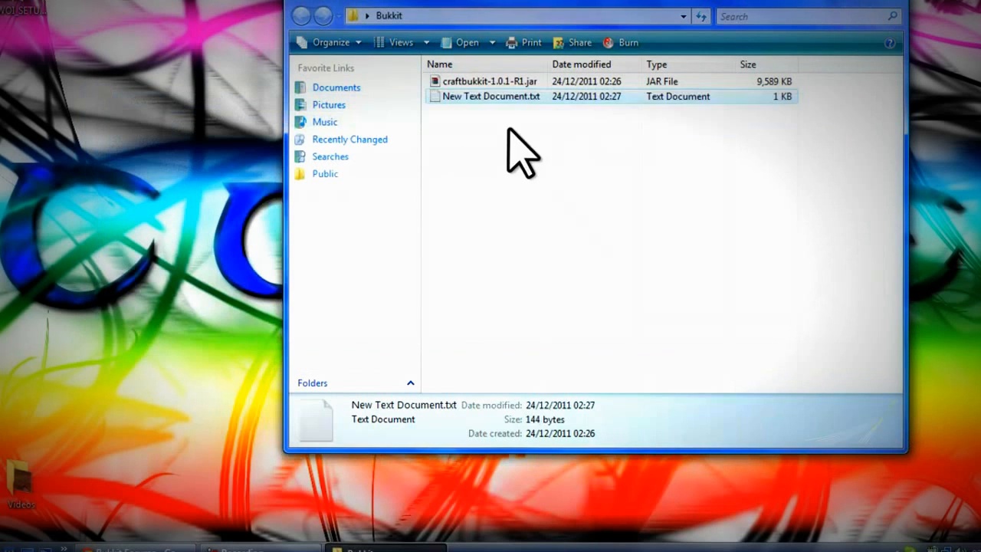
- Rename the document to run.bat, run it, and dismiss the failed-launch console
{"action": "right_click", "coordinate": [489, 97]}
{"action": "left_click", "coordinate": [549, 397]}
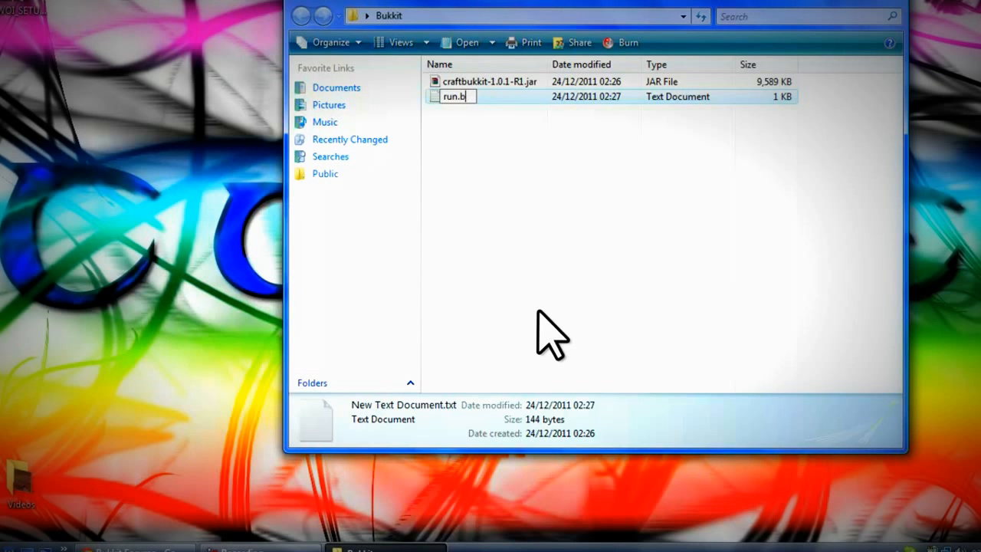
{"action": "type", "text": "run.bat"}
{"action": "key", "text": "Return"}
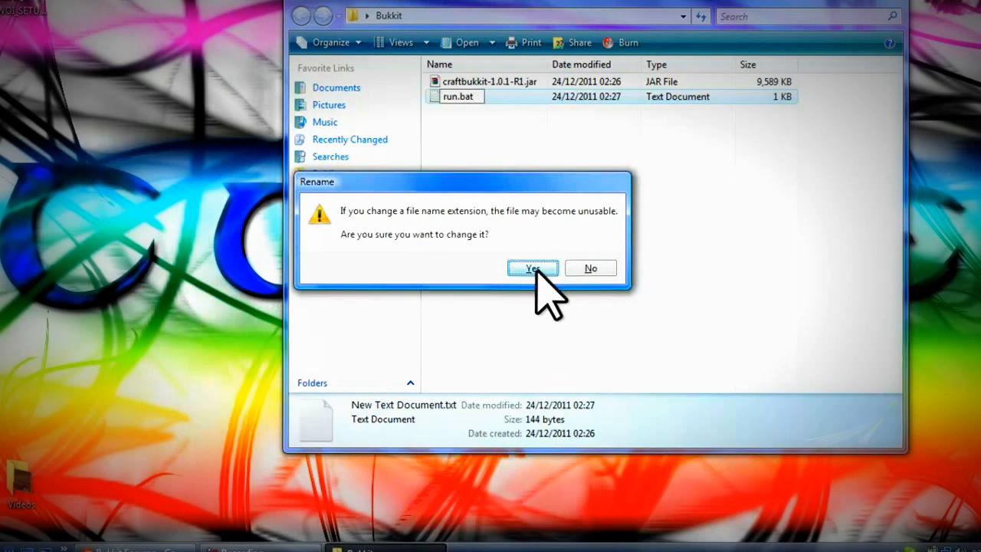
{"action": "left_click", "coordinate": [533, 268]}
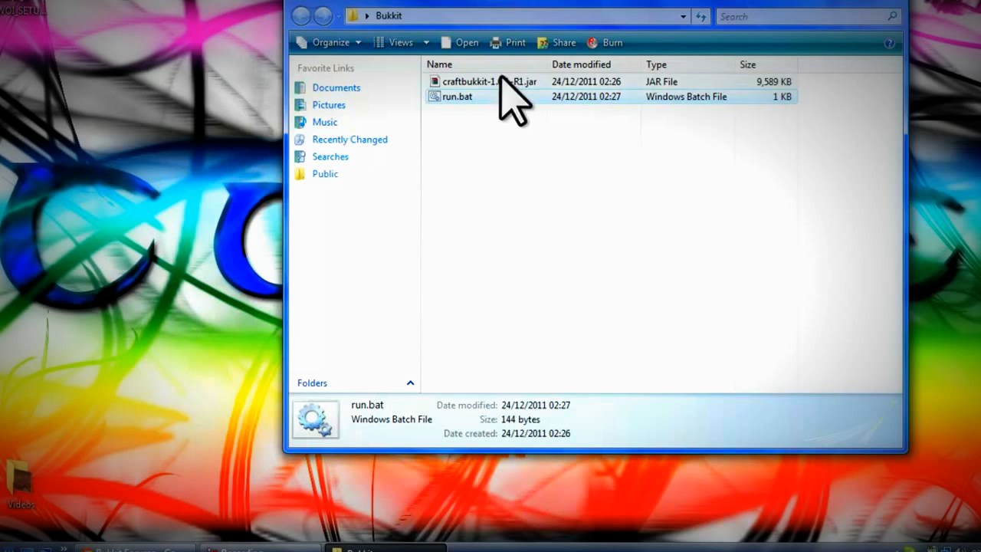
{"action": "double_click", "coordinate": [476, 97]}
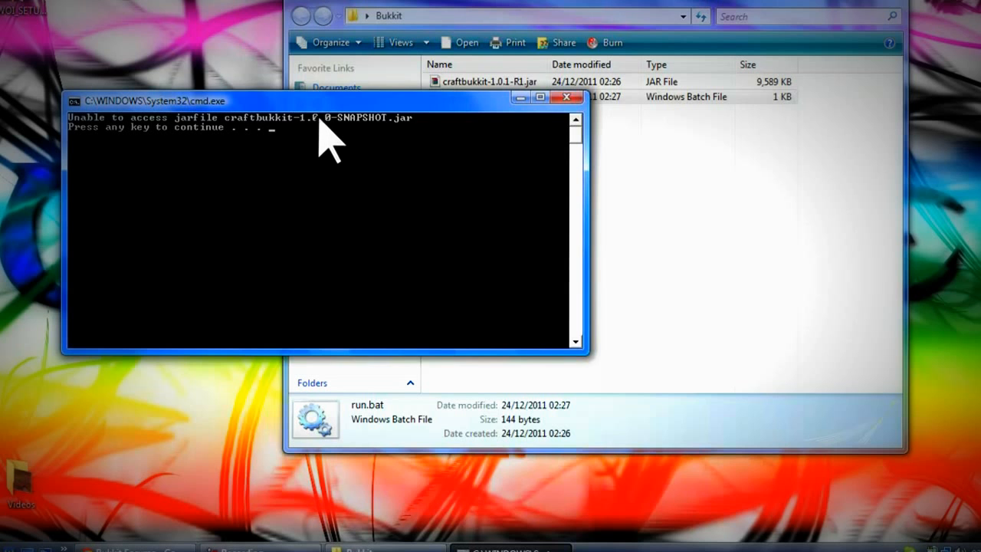
{"action": "key", "text": "Return"}
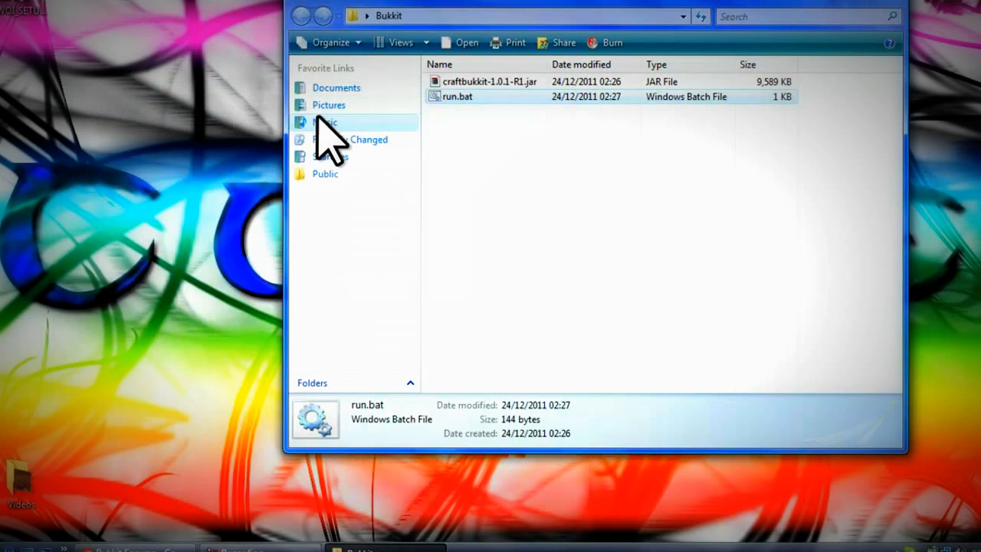
- Rename run.bat to run.txt, accepting the extension change
{"action": "right_click", "coordinate": [468, 98]}
{"action": "left_click", "coordinate": [522, 397]}
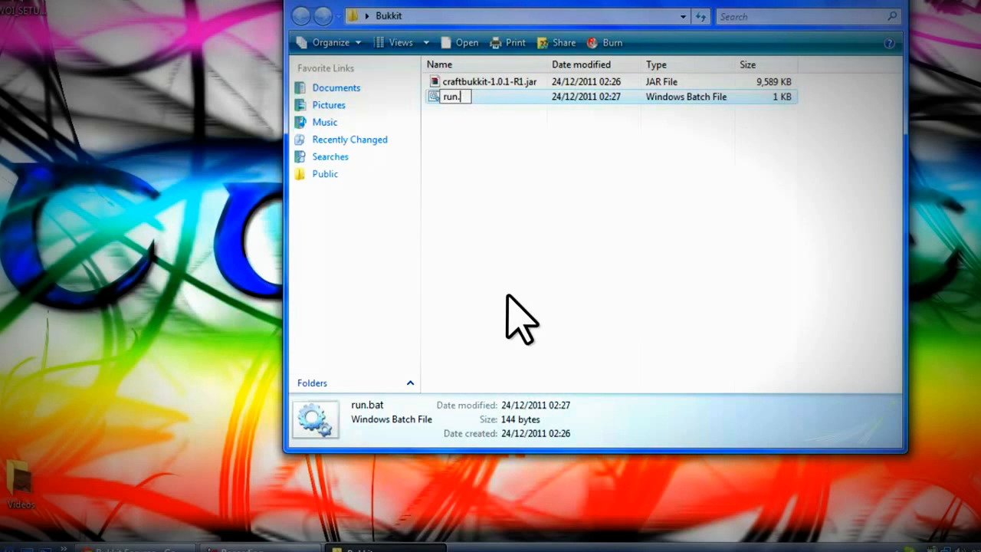
{"action": "type", "text": "txt"}
{"action": "key", "text": "Return"}
{"action": "left_click", "coordinate": [512, 266]}
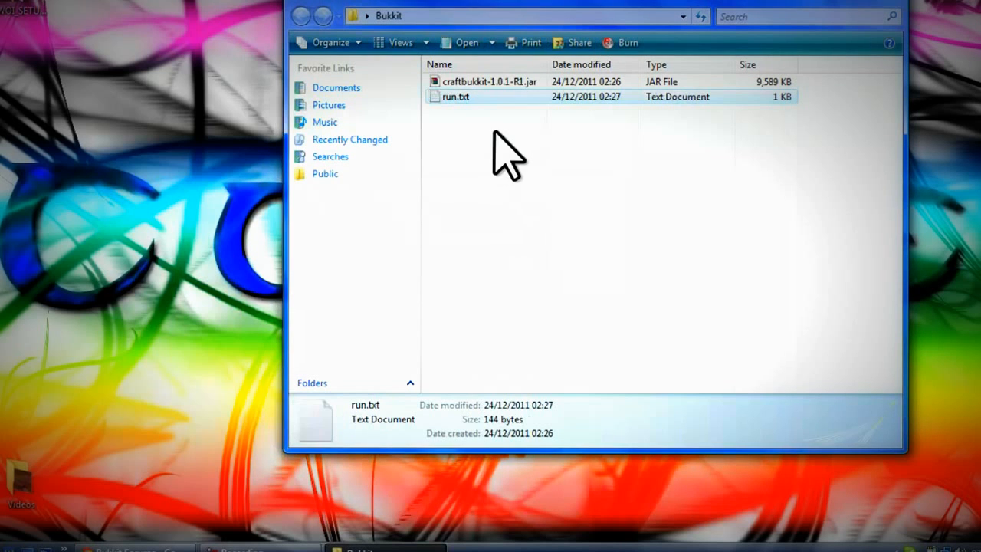
- Change the script's jar name to craftbukkit-1.0.1-R1.jar and save it
{"action": "double_click", "coordinate": [477, 98]}
{"action": "left_click_drag", "start_coordinate": [484, 99], "coordinate": [471, 170]}
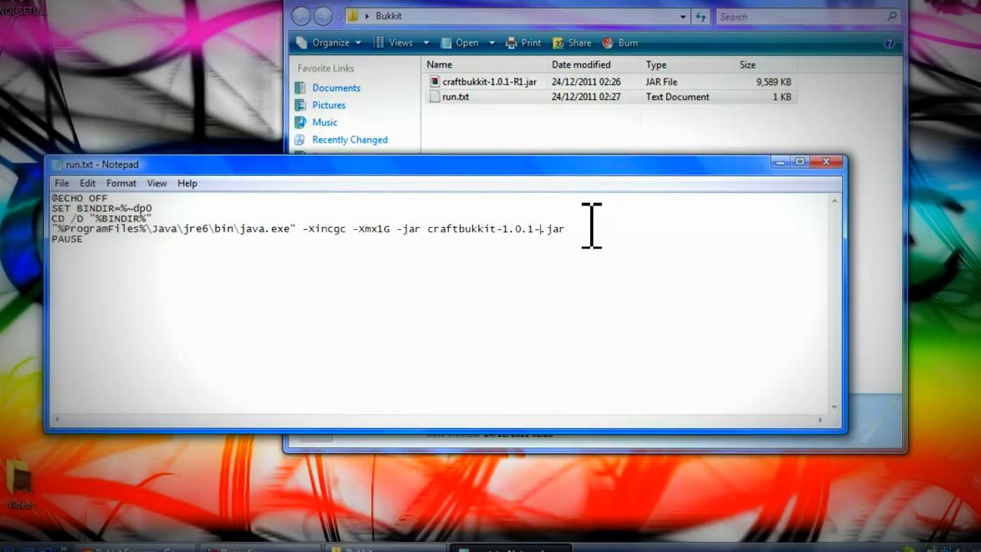
{"action": "left_click", "coordinate": [63, 184]}
{"action": "left_click", "coordinate": [95, 236]}
{"action": "left_click", "coordinate": [827, 162]}
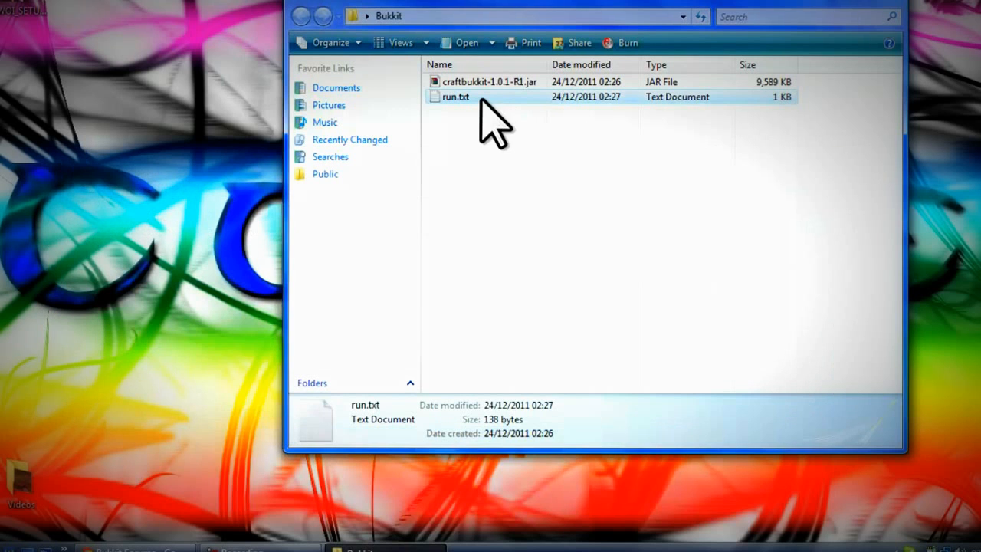
- Rename run.txt back to run.bat, accepting the extension change
{"action": "right_click", "coordinate": [481, 98]}
{"action": "left_click", "coordinate": [538, 397]}
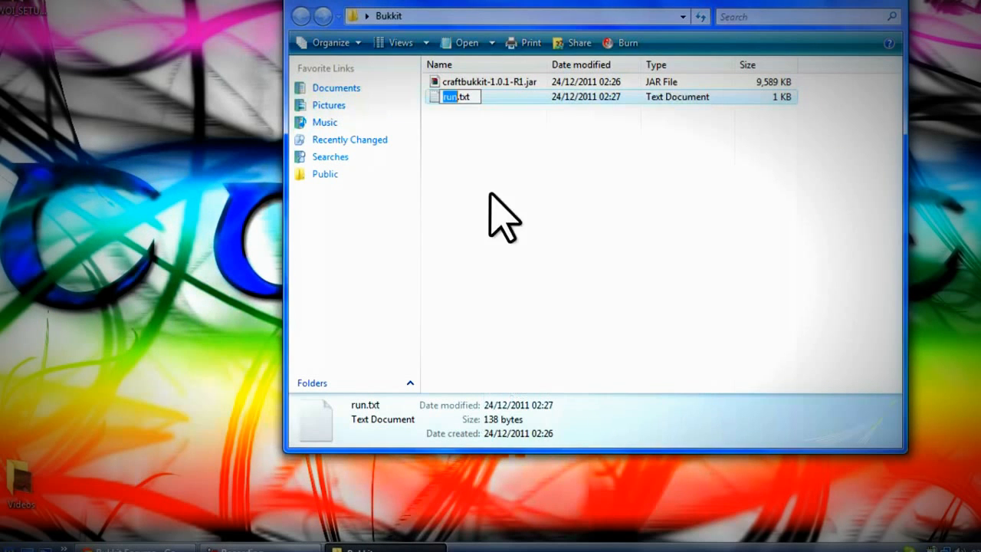
{"action": "type", "text": ".bat"}
{"action": "key", "text": "Return"}
{"action": "left_click", "coordinate": [525, 268]}
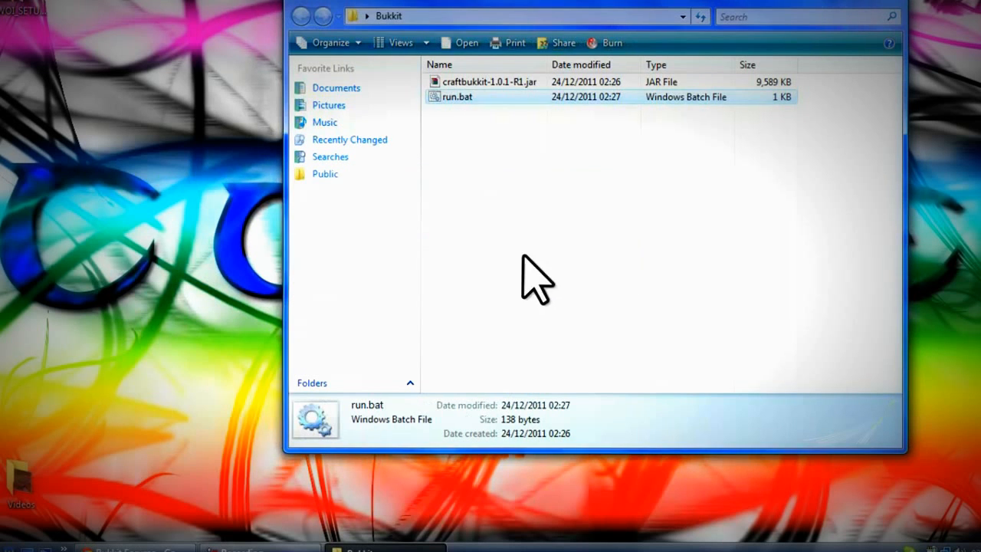
- Launch run.bat and let the server generate its worlds, plugins folder and configs
{"action": "double_click", "coordinate": [477, 98]}
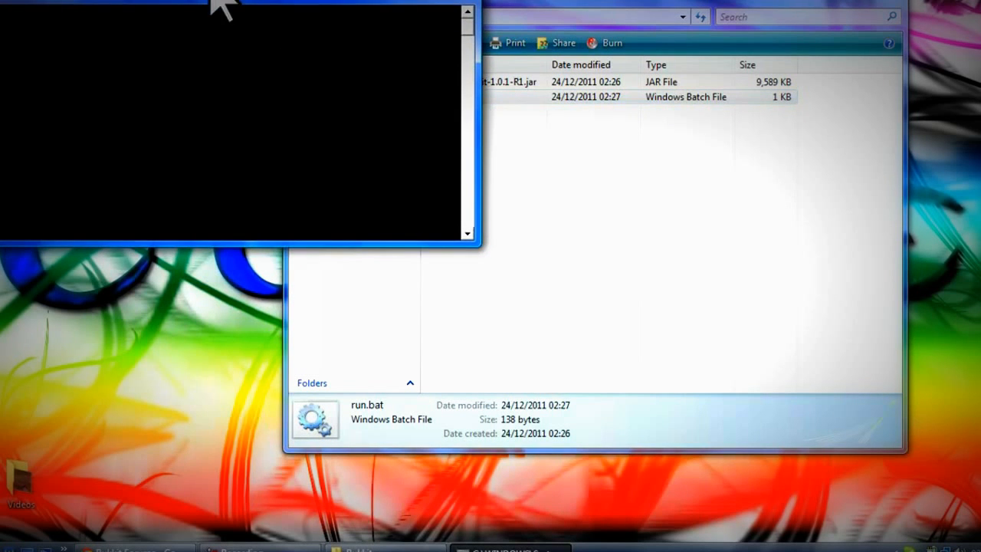
{"action": "left_click_drag", "start_coordinate": [187, 0], "coordinate": [193, 8]}
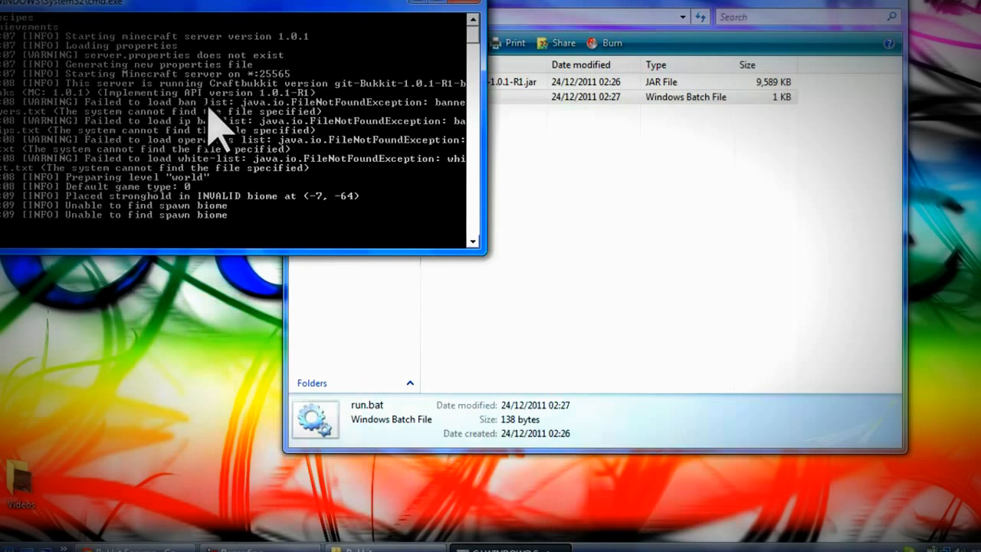
{"action": "left_click", "coordinate": [383, 264]}
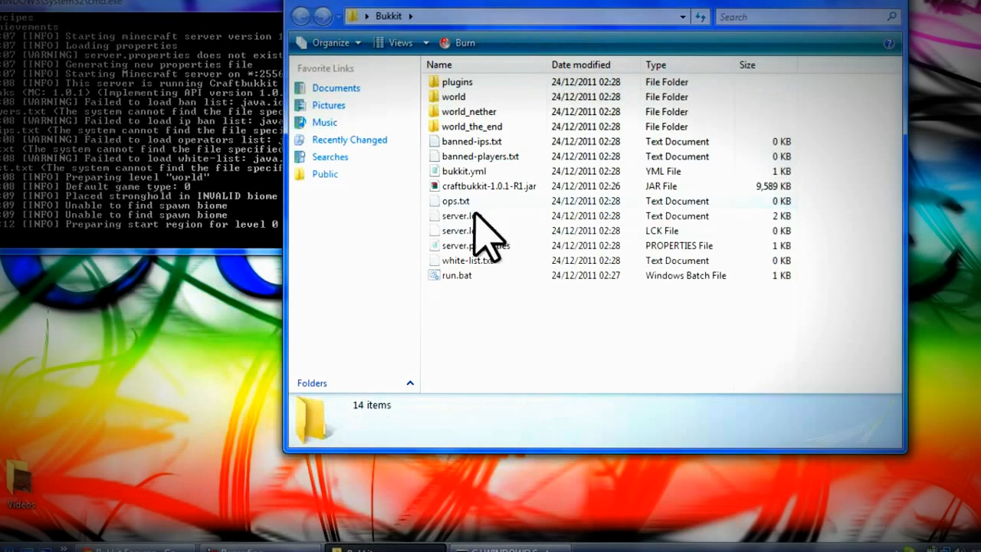
{"action": "left_click", "coordinate": [181, 68]}
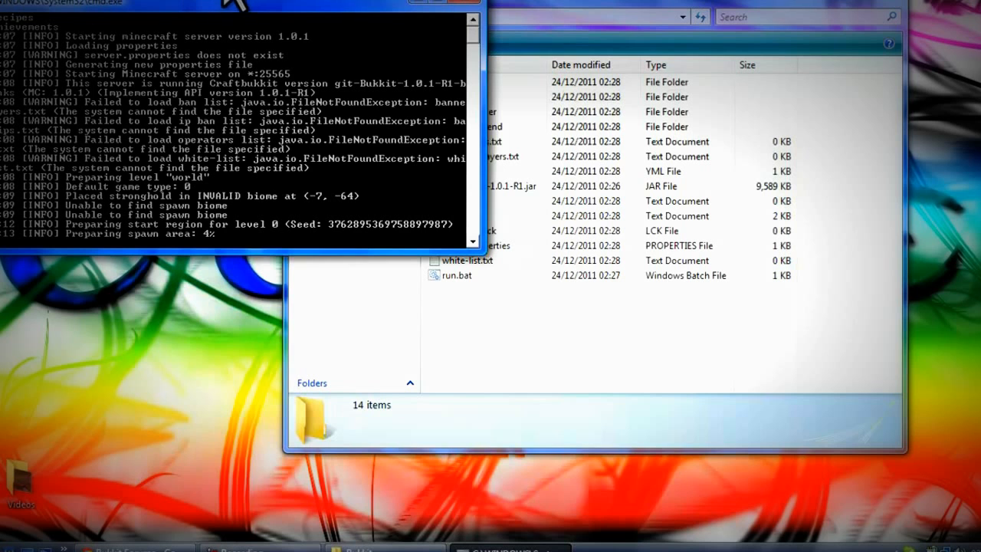
{"action": "left_click", "coordinate": [340, 258]}
{"action": "left_click", "coordinate": [169, 177]}
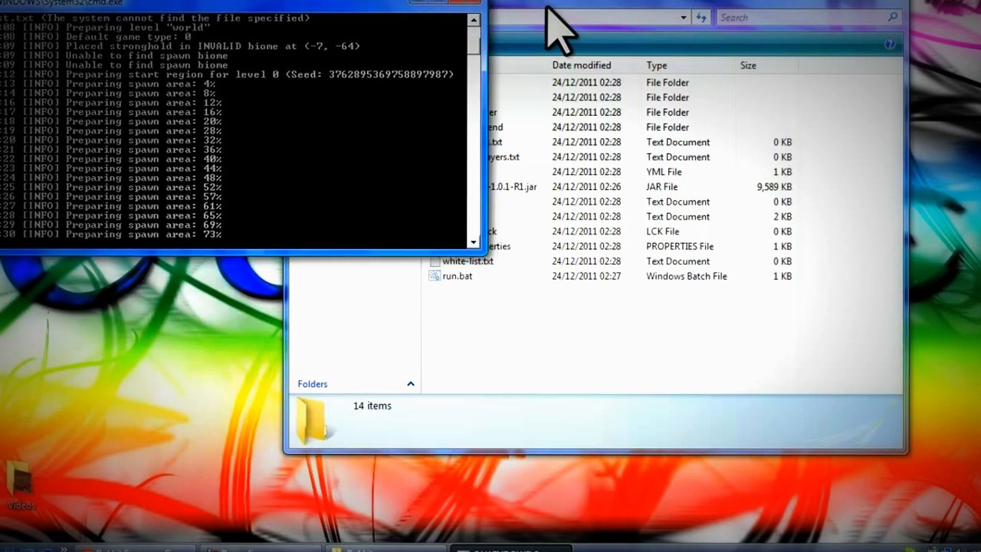
{"action": "left_click", "coordinate": [558, 27]}
{"action": "left_click_drag", "start_coordinate": [443, 3], "coordinate": [515, 64]}
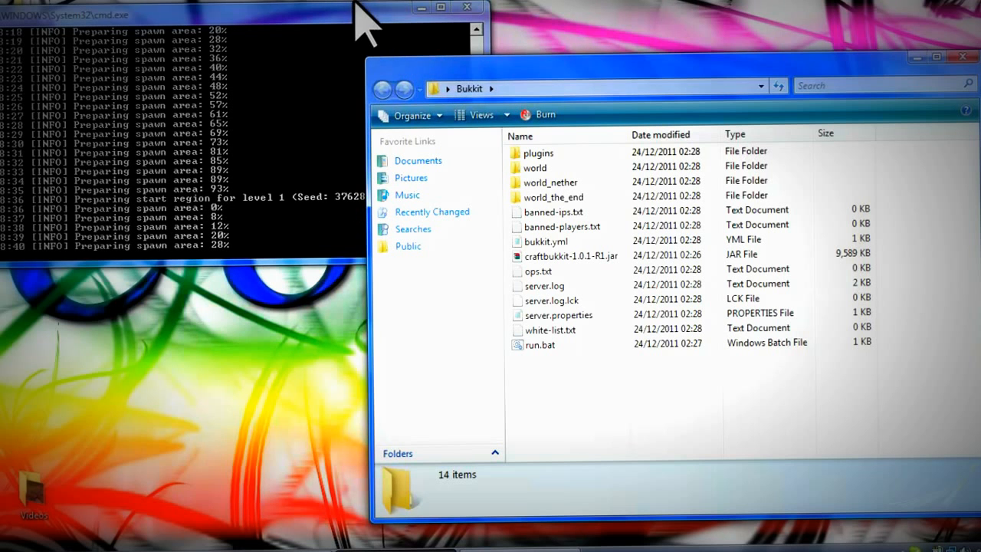
{"action": "left_click", "coordinate": [341, 28]}
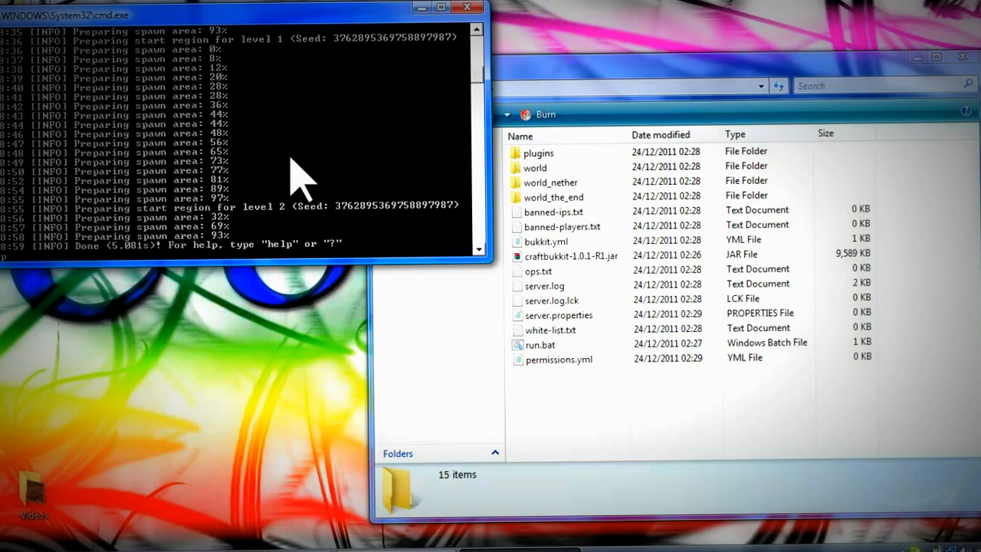
- Send the stop command to the server and close the console afterwards
{"action": "key", "text": "Return"}
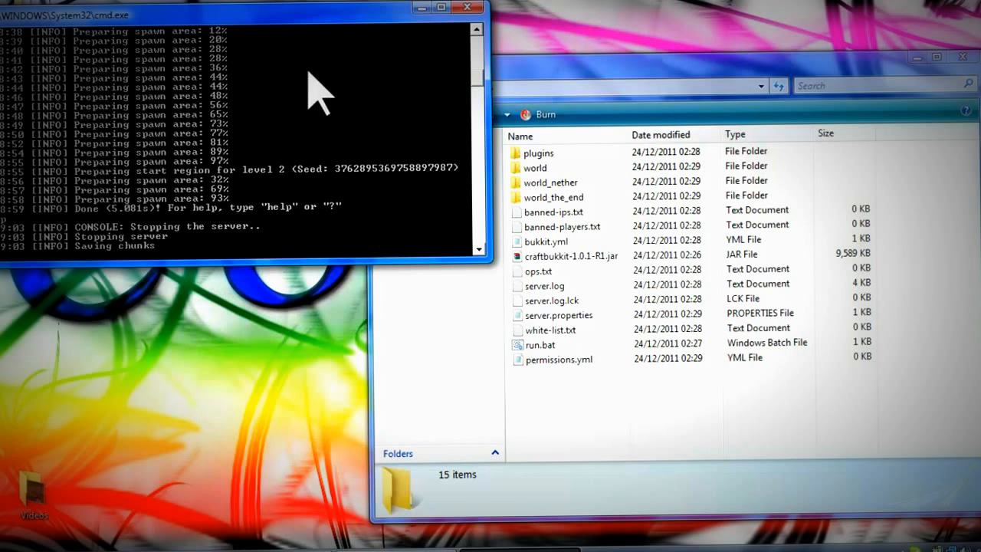
{"action": "mouse_move", "coordinate": [164, 10]}
{"action": "left_mouse_down"}
{"action": "mouse_move", "coordinate": [180, 1]}
{"action": "mouse_move", "coordinate": [162, 16]}
{"action": "left_mouse_up"}
{"action": "left_click", "coordinate": [545, 66]}
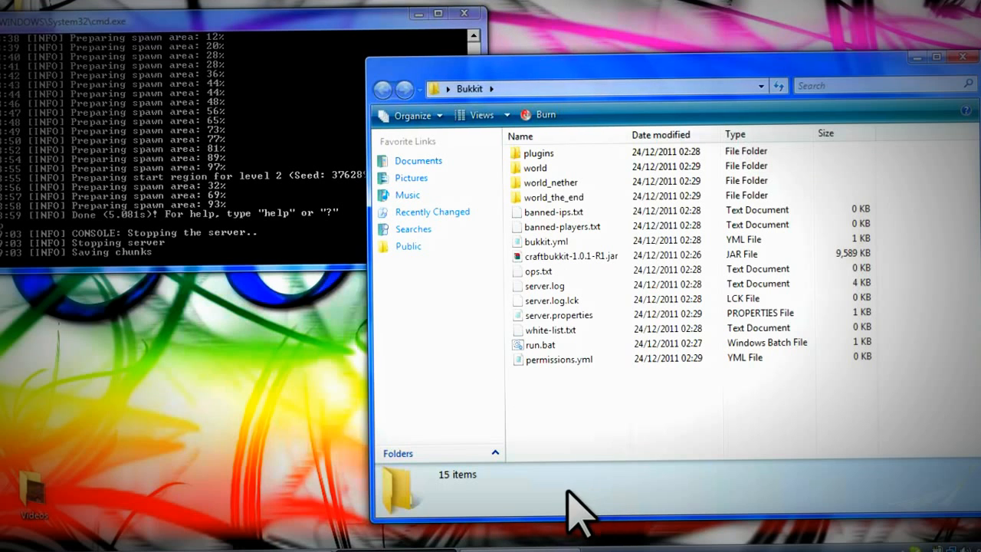
{"action": "left_click", "coordinate": [894, 486]}
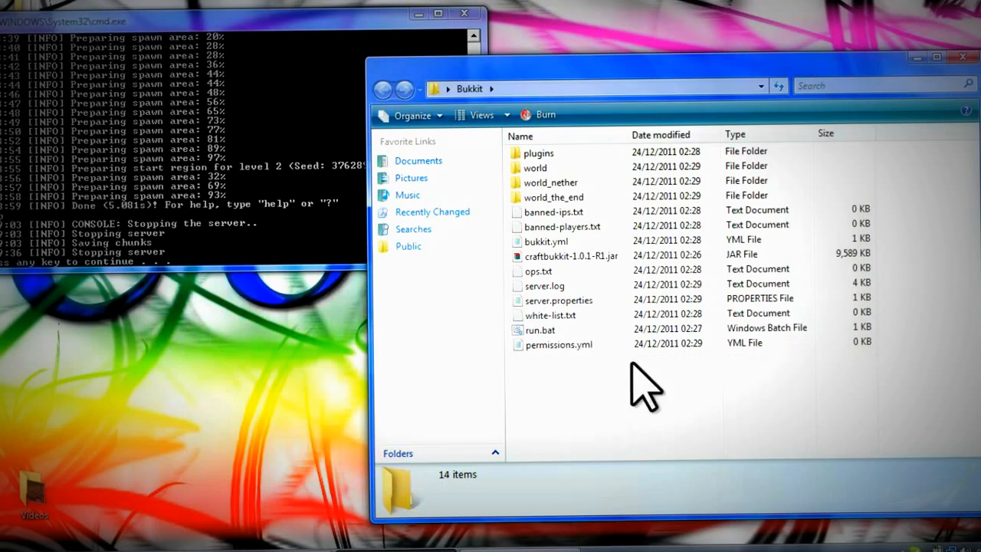
{"action": "left_click", "coordinate": [152, 237]}
{"action": "key", "text": "Return"}
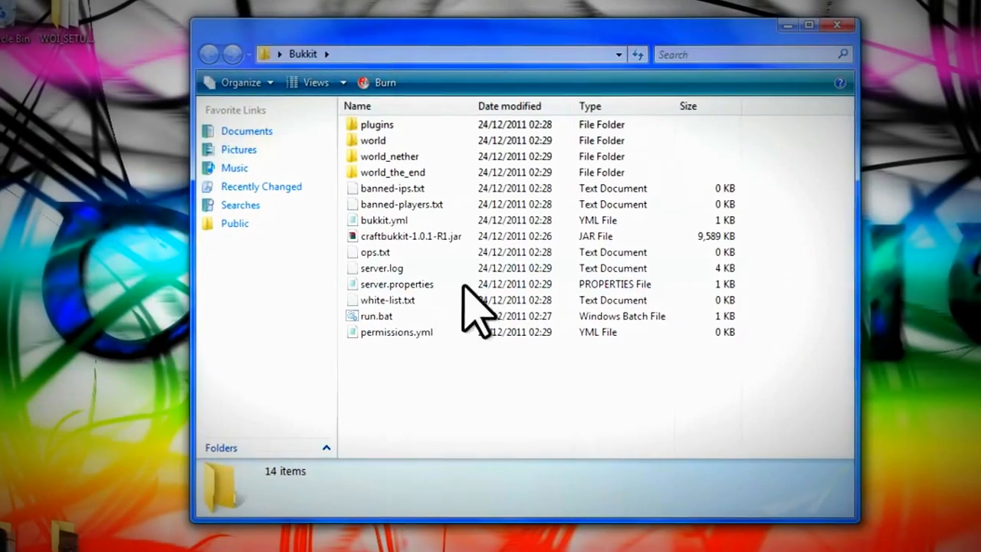
- Open server.properties, delete the old message of the day, and select the white-list value
{"action": "double_click", "coordinate": [514, 317]}
{"action": "left_click_drag", "start_coordinate": [303, 201], "coordinate": [363, 121]}
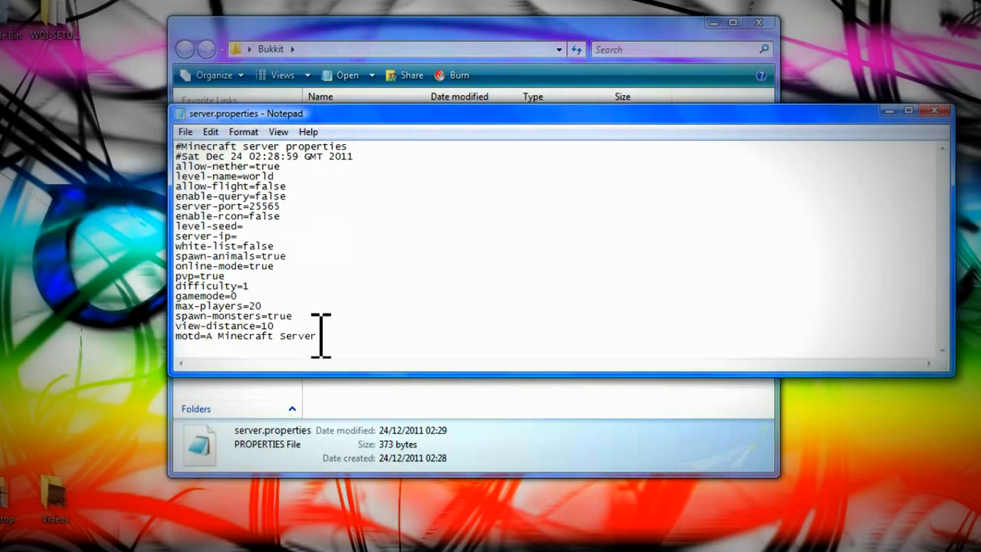
{"action": "left_click_drag", "start_coordinate": [217, 351], "coordinate": [208, 335]}
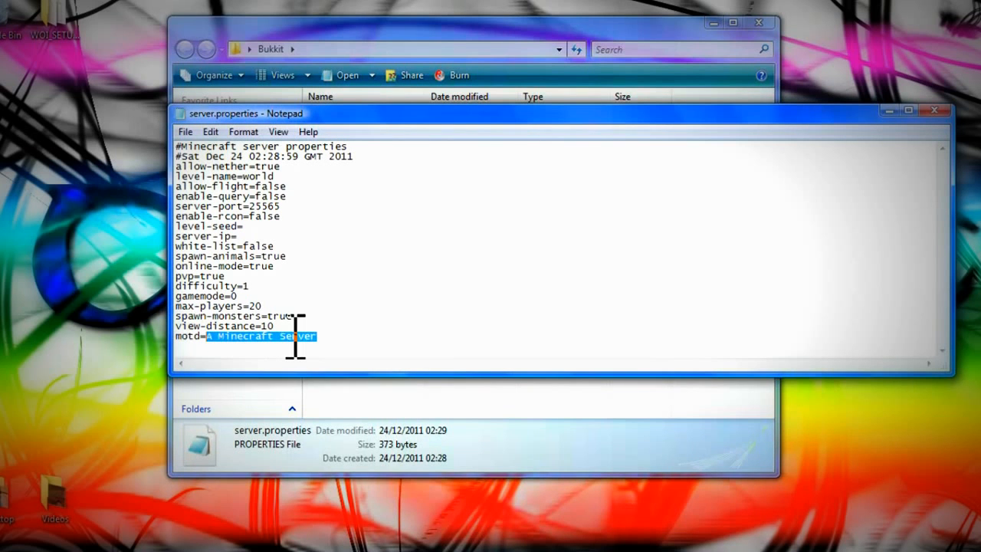
{"action": "key", "text": "BackSpace"}
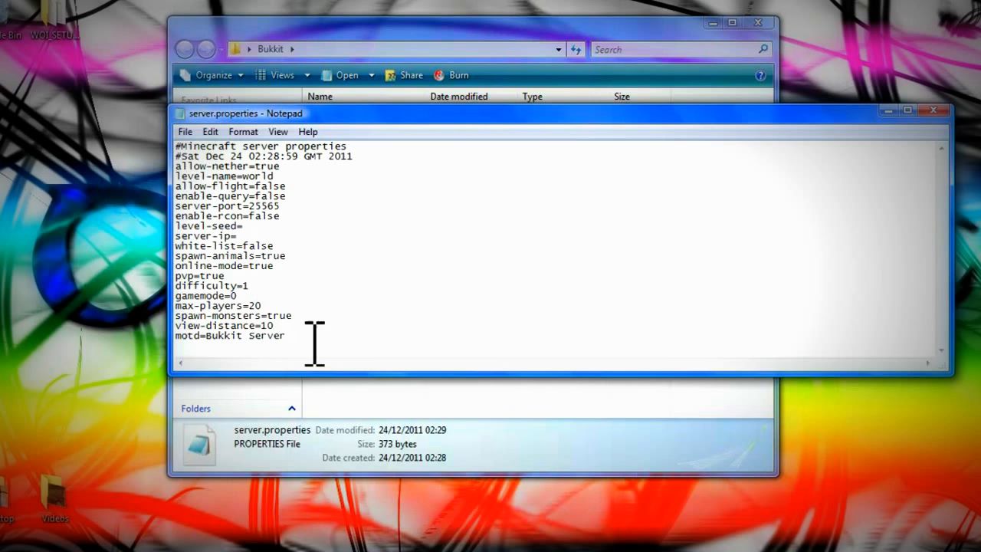
{"action": "key", "text": "Up"}
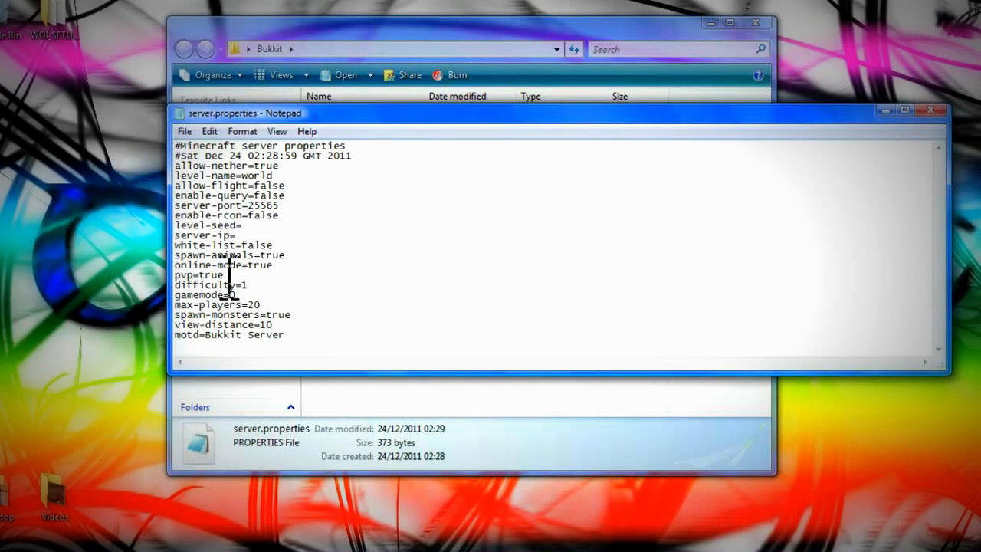
{"action": "left_click", "coordinate": [298, 265]}
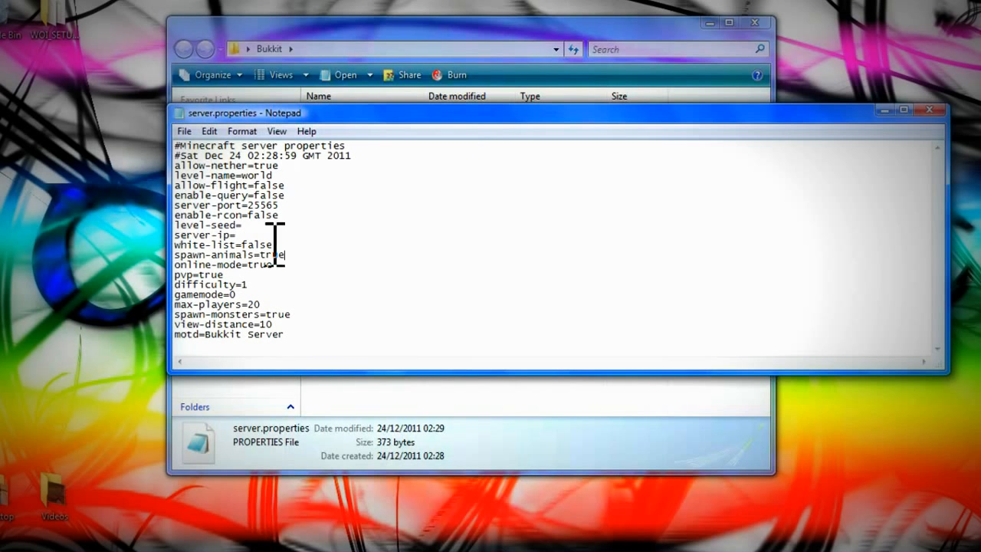
{"action": "left_click_drag", "start_coordinate": [275, 245], "coordinate": [243, 246]}
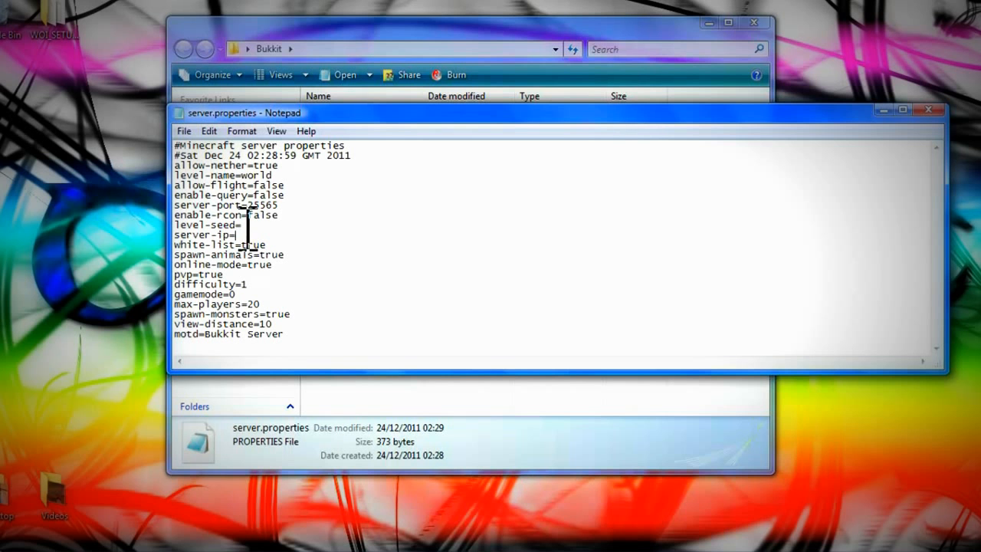
- Review the level-seed, server-port, enable-query and online-mode lines, then close without saving
{"action": "left_click_drag", "start_coordinate": [311, 113], "coordinate": [664, 122]}
{"action": "left_click", "coordinate": [606, 234]}
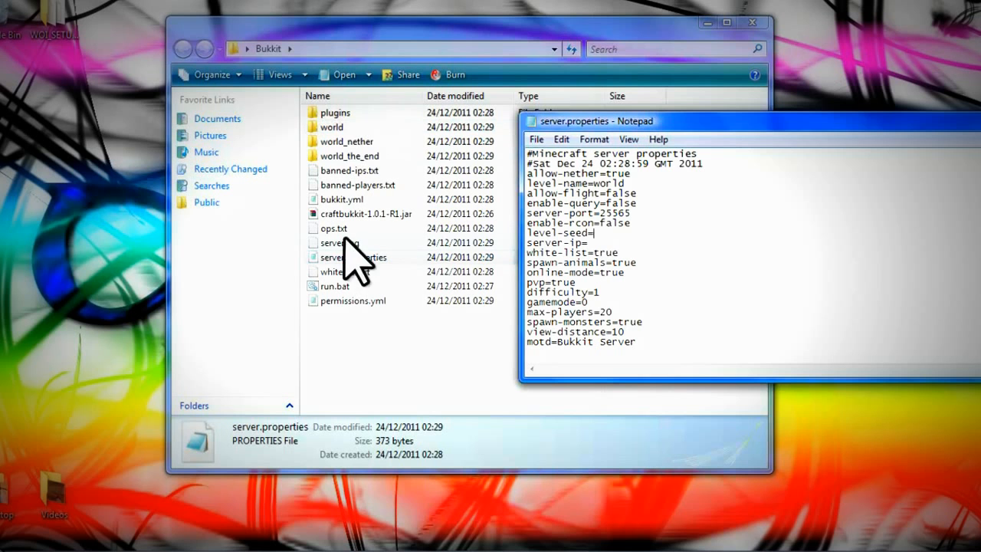
{"action": "left_click_drag", "start_coordinate": [569, 121], "coordinate": [439, 126]}
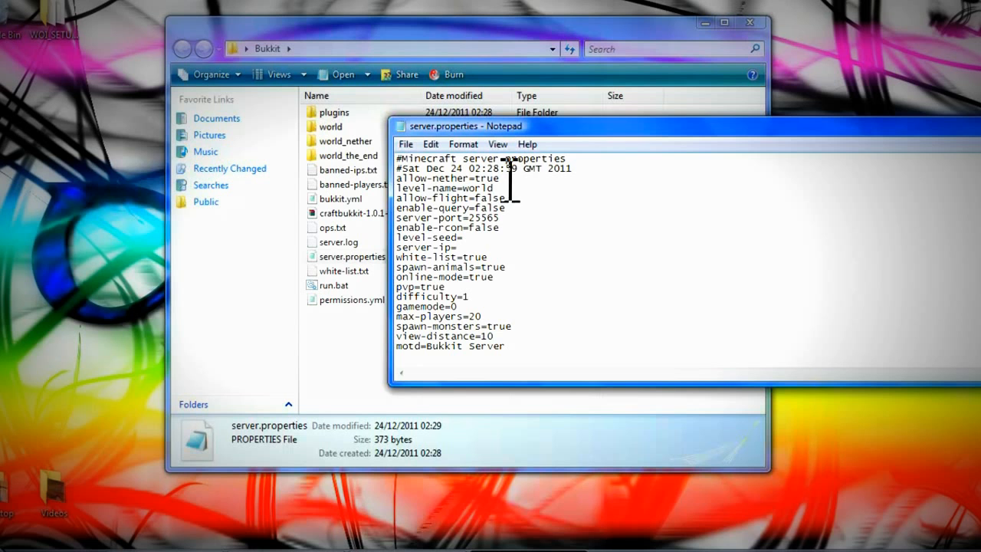
{"action": "left_click", "coordinate": [518, 219]}
{"action": "left_click", "coordinate": [515, 207]}
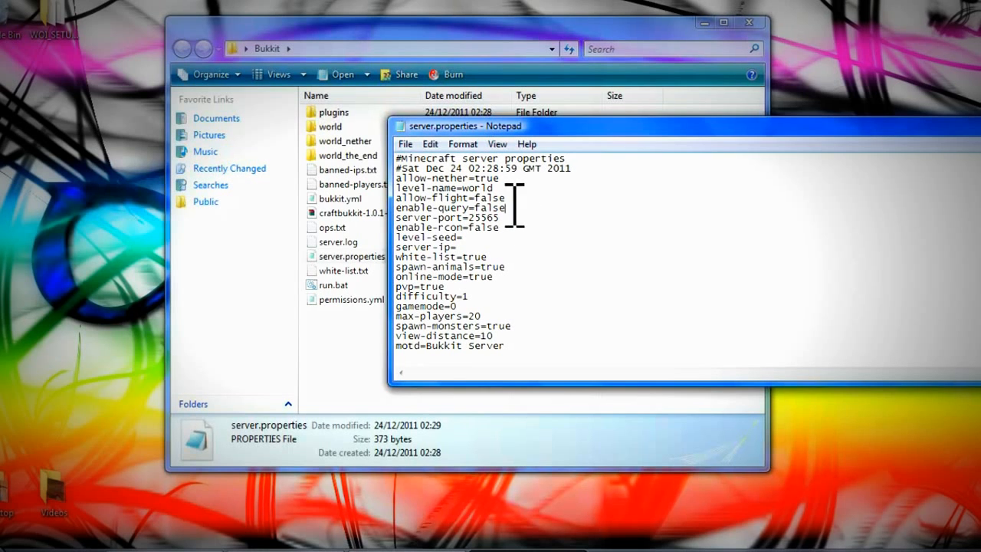
{"action": "double_click", "coordinate": [537, 233]}
{"action": "left_click", "coordinate": [560, 276]}
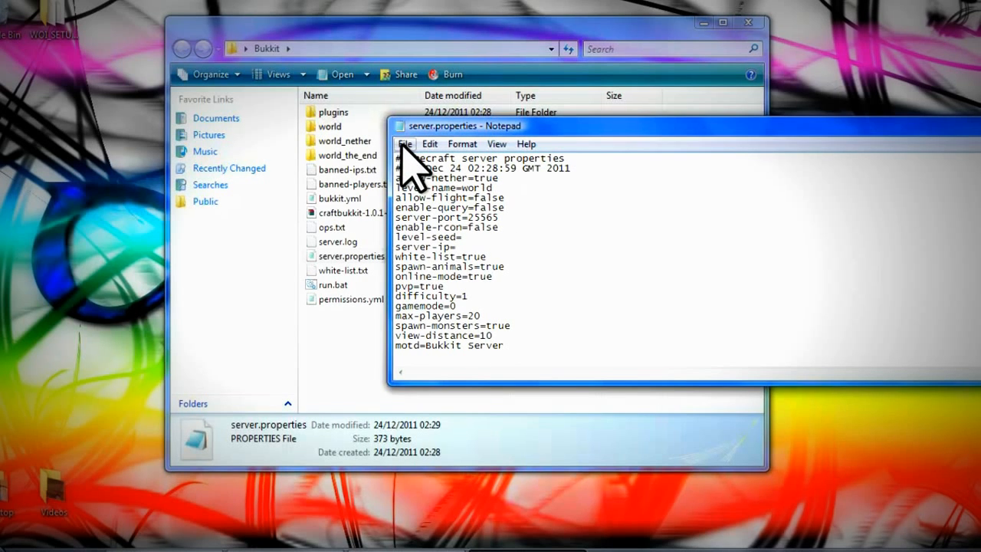
{"action": "left_click_drag", "start_coordinate": [570, 130], "coordinate": [280, 155]}
{"action": "left_click", "coordinate": [853, 149]}
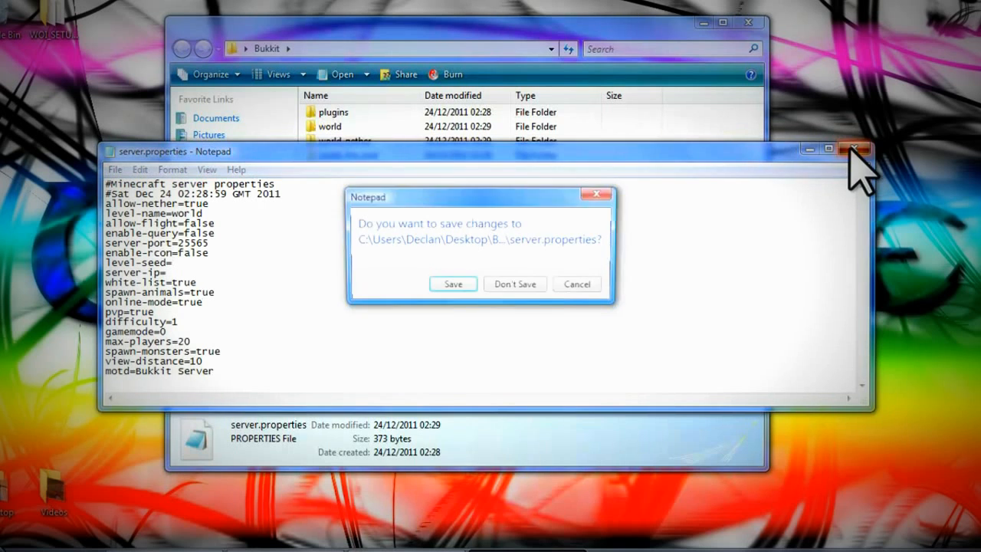
{"action": "left_click", "coordinate": [516, 287]}
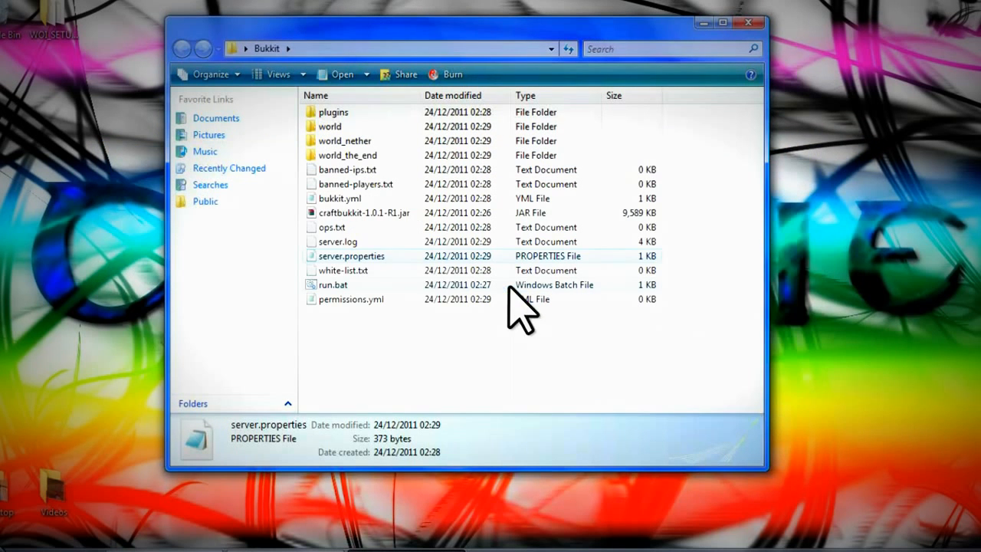
- Check white-list.txt (discarding its edit), banned-ips.txt and ops.txt, then select server.log
{"action": "double_click", "coordinate": [343, 270]}
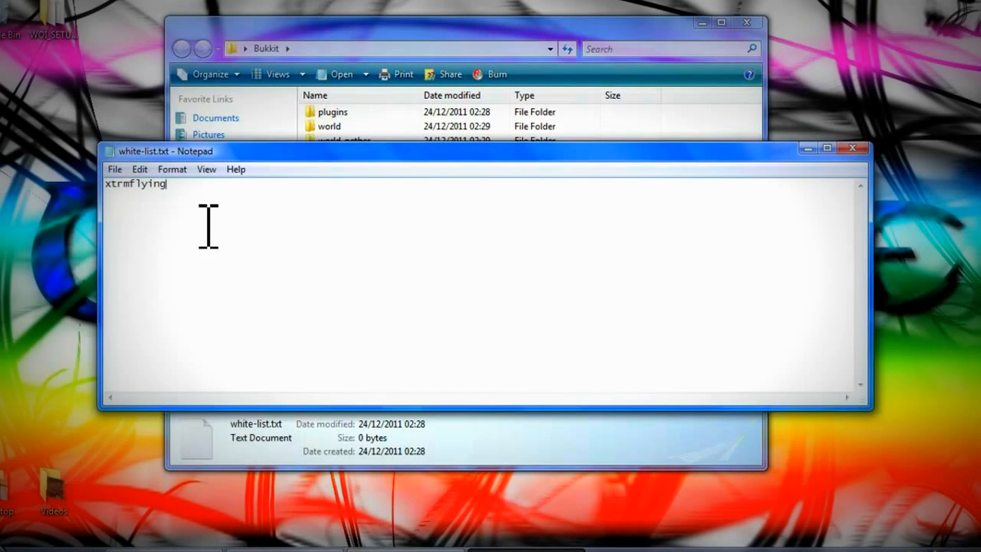
{"action": "left_click", "coordinate": [852, 148]}
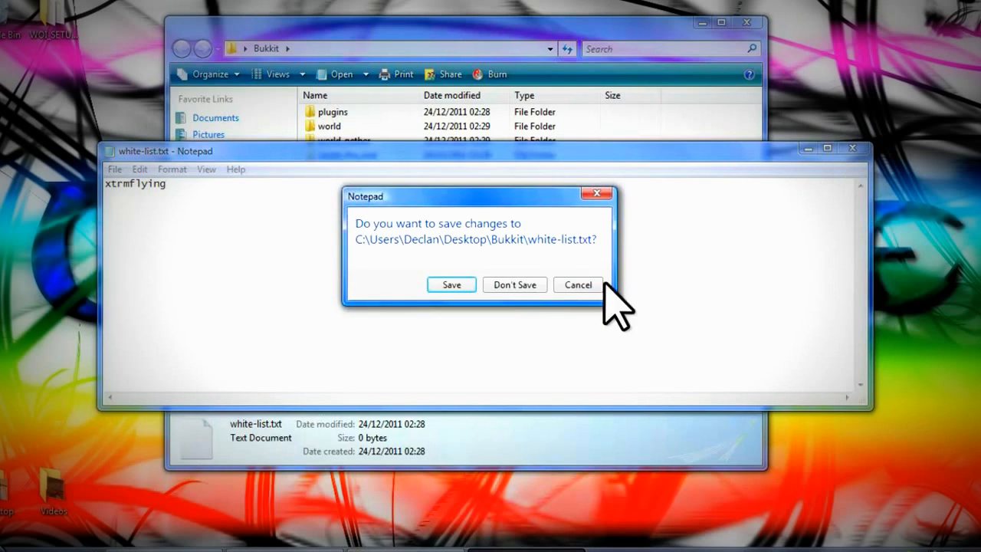
{"action": "left_click", "coordinate": [515, 285]}
{"action": "double_click", "coordinate": [348, 170]}
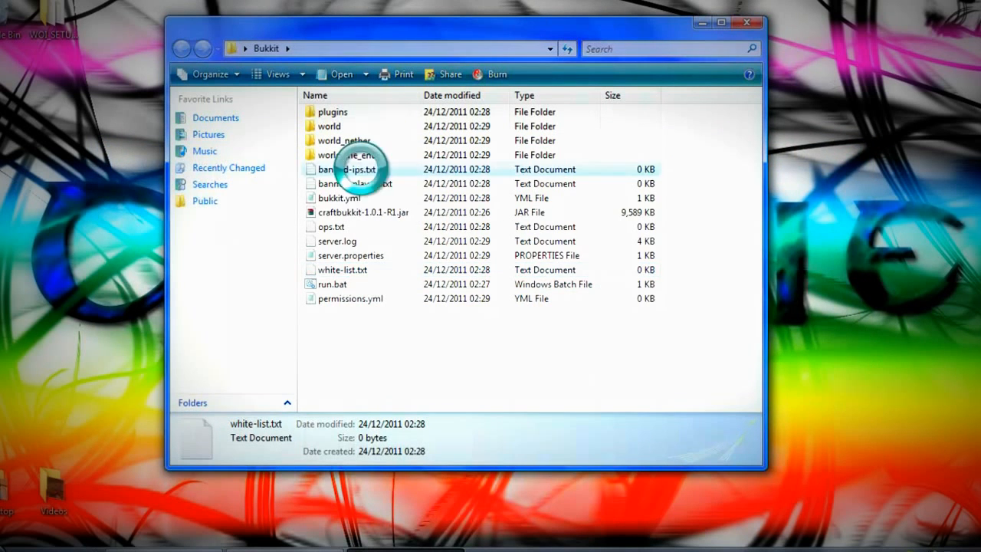
{"action": "left_click", "coordinate": [847, 150]}
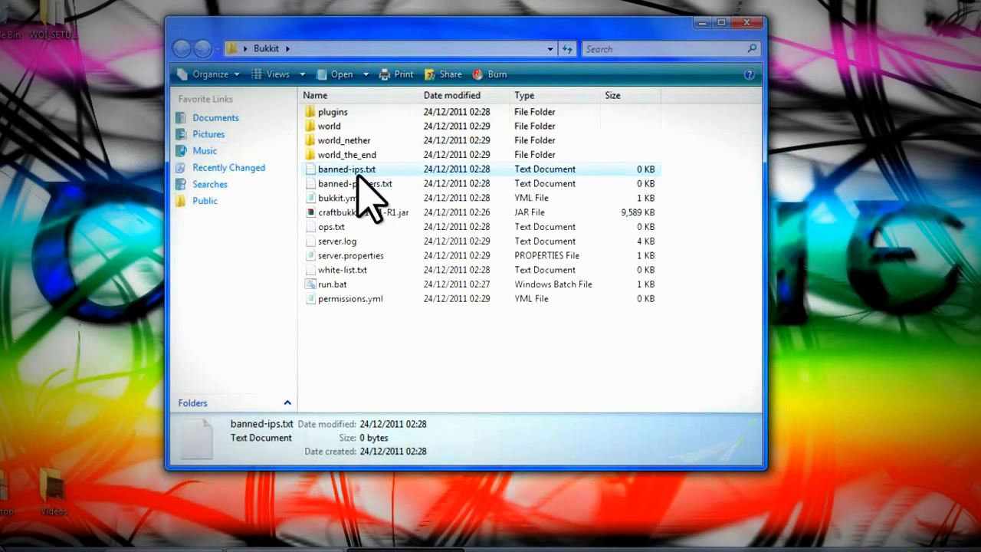
{"action": "double_click", "coordinate": [349, 227]}
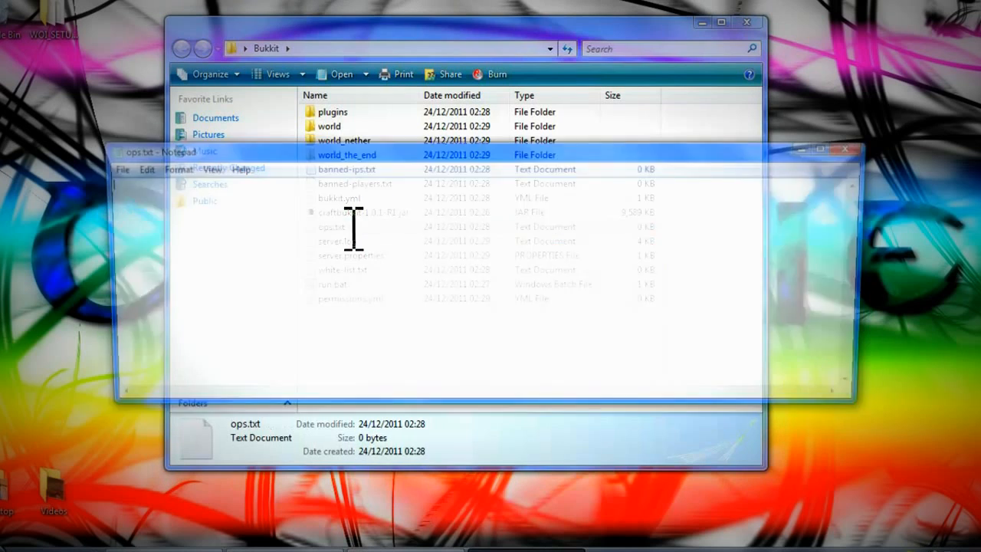
{"action": "left_click", "coordinate": [850, 150]}
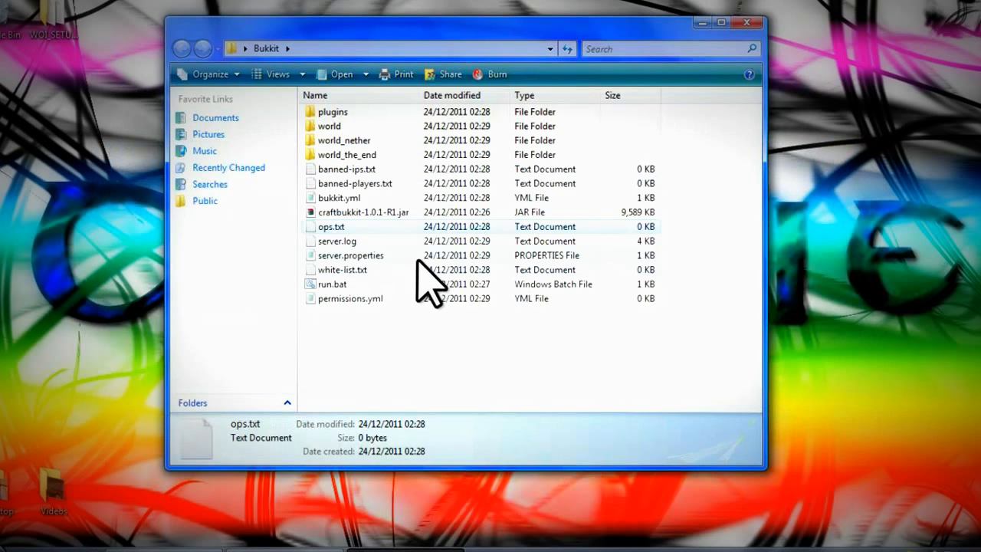
{"action": "left_click", "coordinate": [376, 242]}
- Open server.log and delete all of its text
{"action": "double_click", "coordinate": [375, 242]}
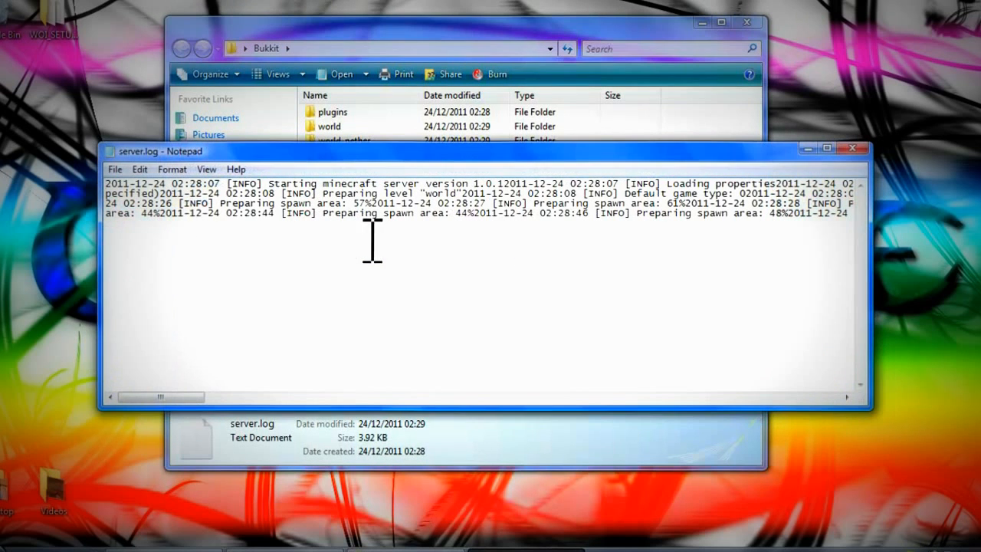
{"action": "left_click", "coordinate": [851, 148]}
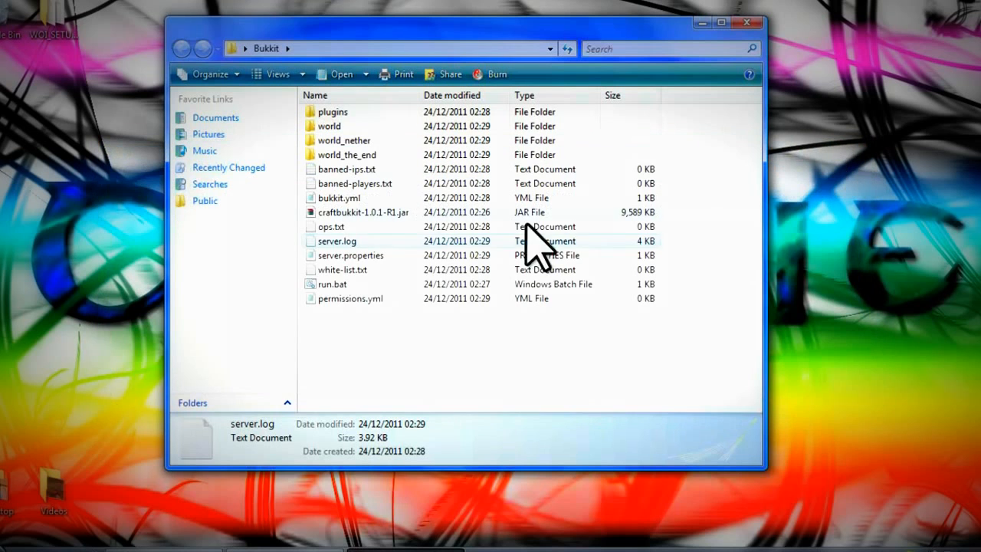
{"action": "double_click", "coordinate": [391, 241]}
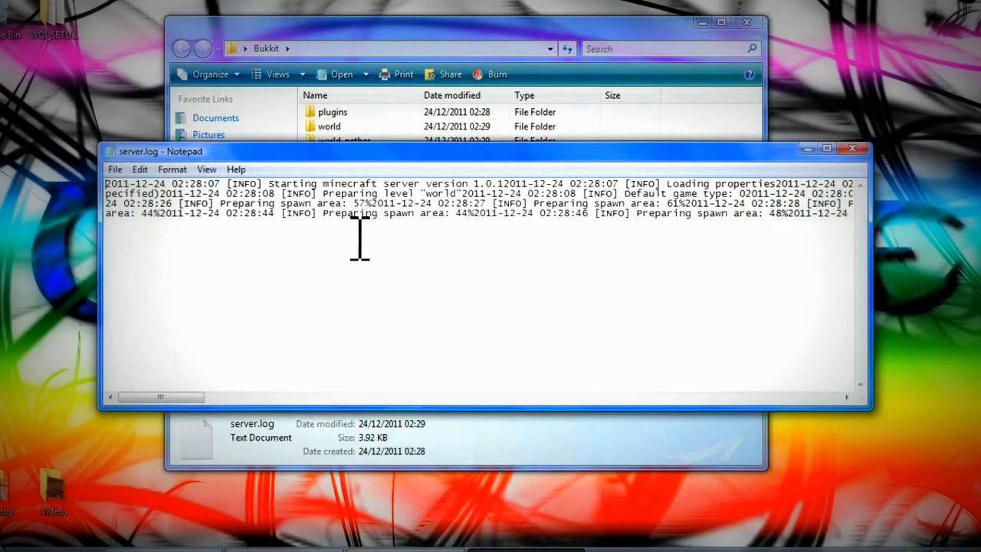
{"action": "left_click_drag", "start_coordinate": [854, 212], "coordinate": [228, 195]}
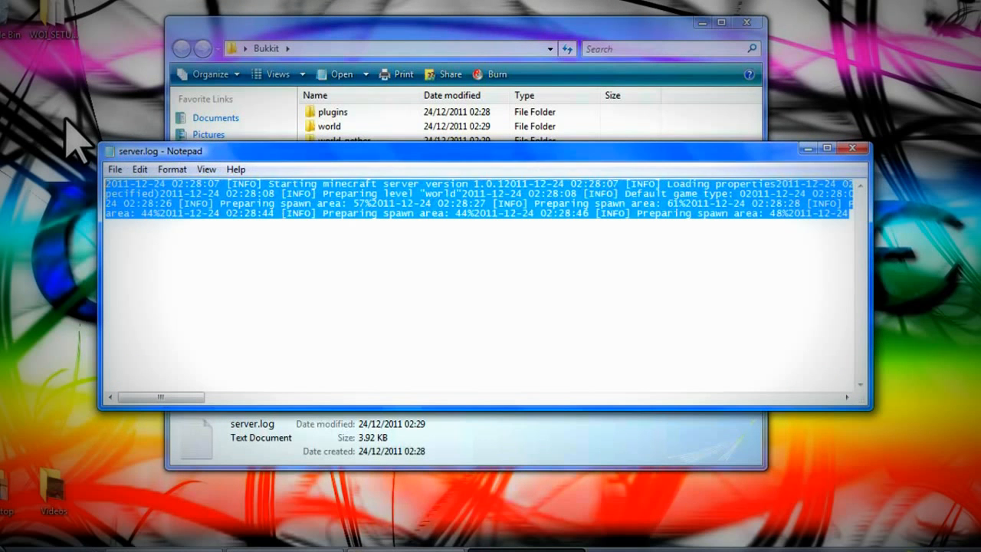
{"action": "key", "text": "Delete"}
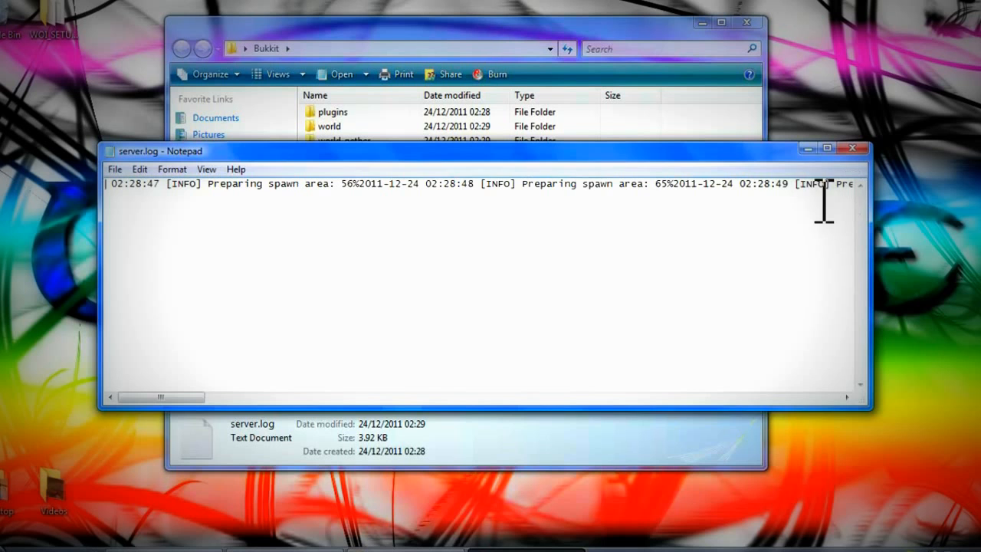
{"action": "left_click_drag", "start_coordinate": [176, 398], "coordinate": [854, 406]}
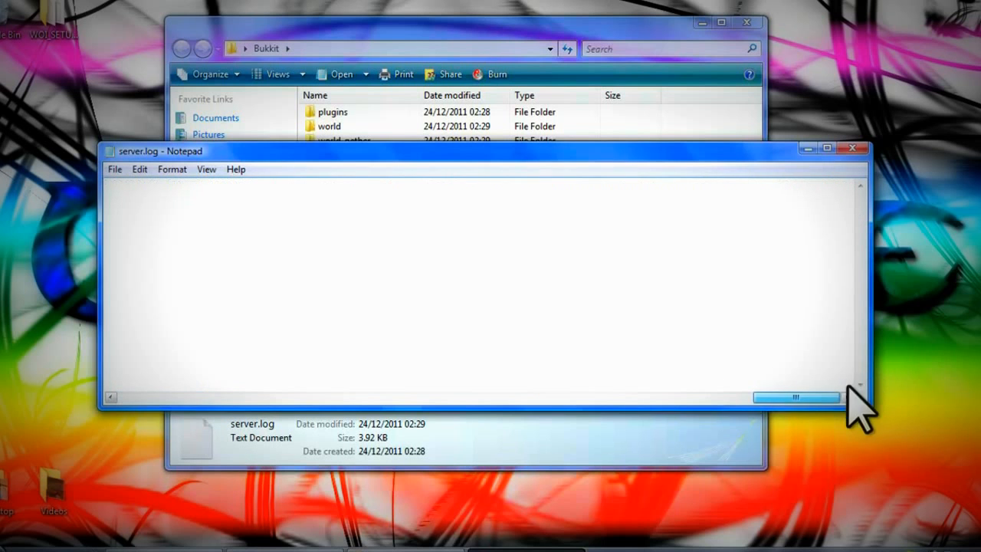
{"action": "key", "text": "ctrl+Home"}
{"action": "key", "text": "ctrl+a"}
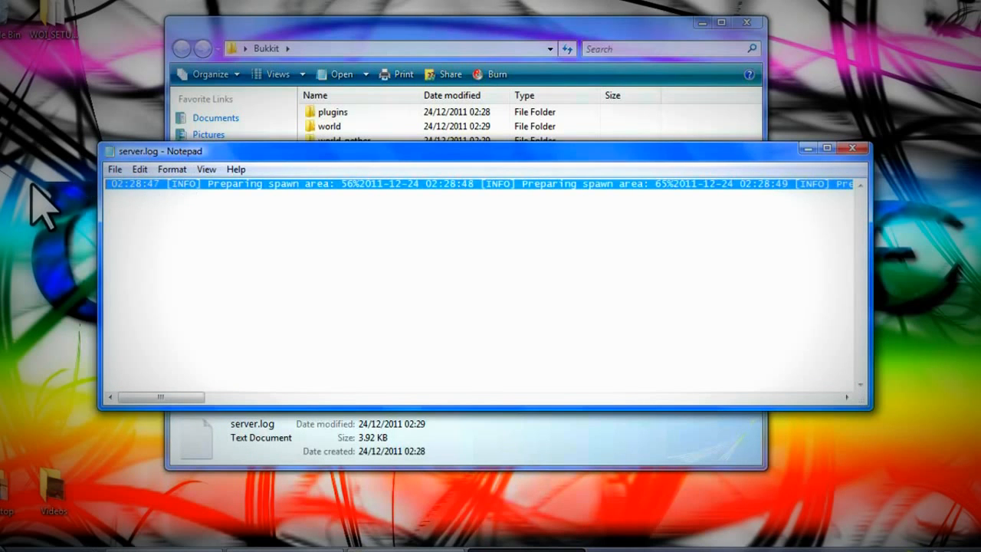
{"action": "key", "text": "Delete"}
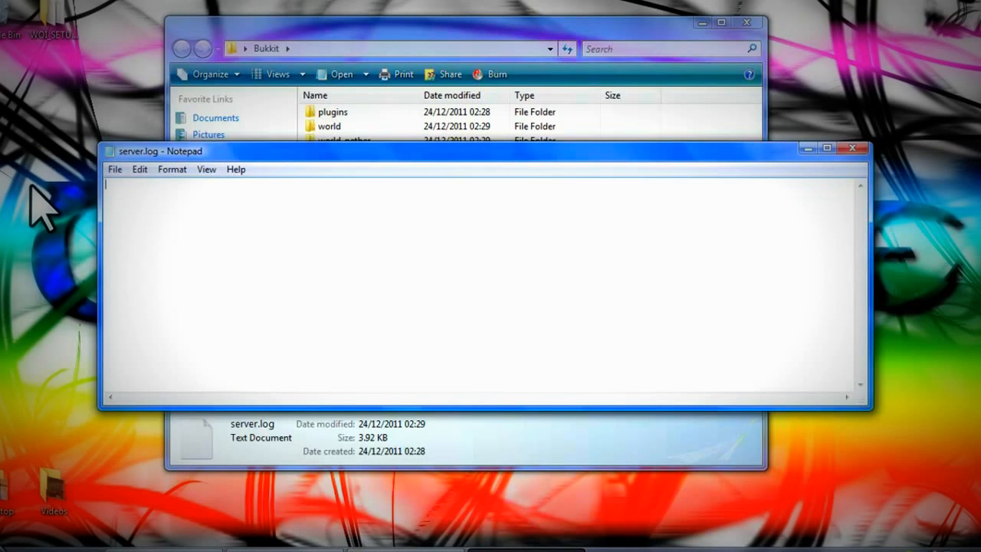
- Save the emptied server.log, close Notepad, and open the plugins folder
{"action": "left_click", "coordinate": [115, 169]}
{"action": "left_click", "coordinate": [138, 220]}
{"action": "left_click", "coordinate": [852, 148]}
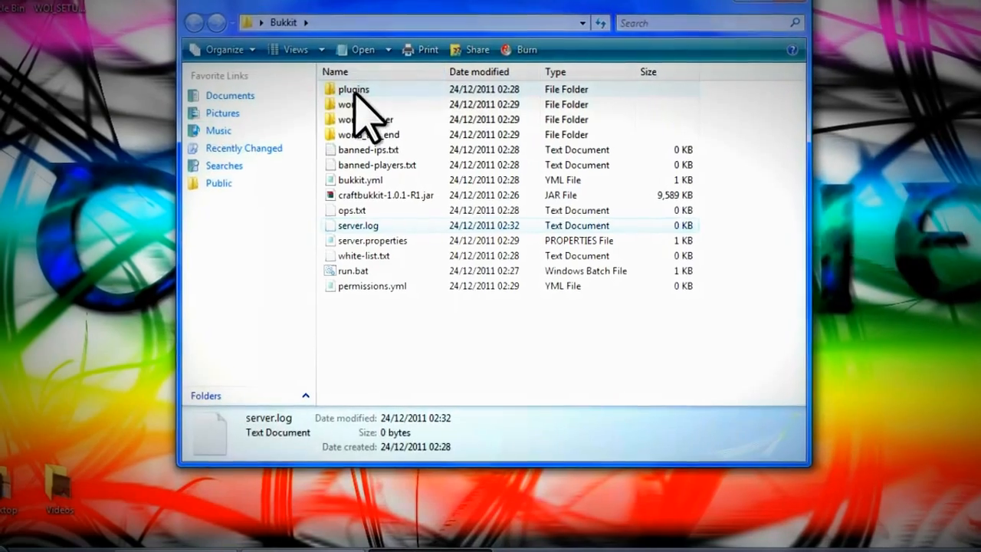
{"action": "double_click", "coordinate": [364, 80]}
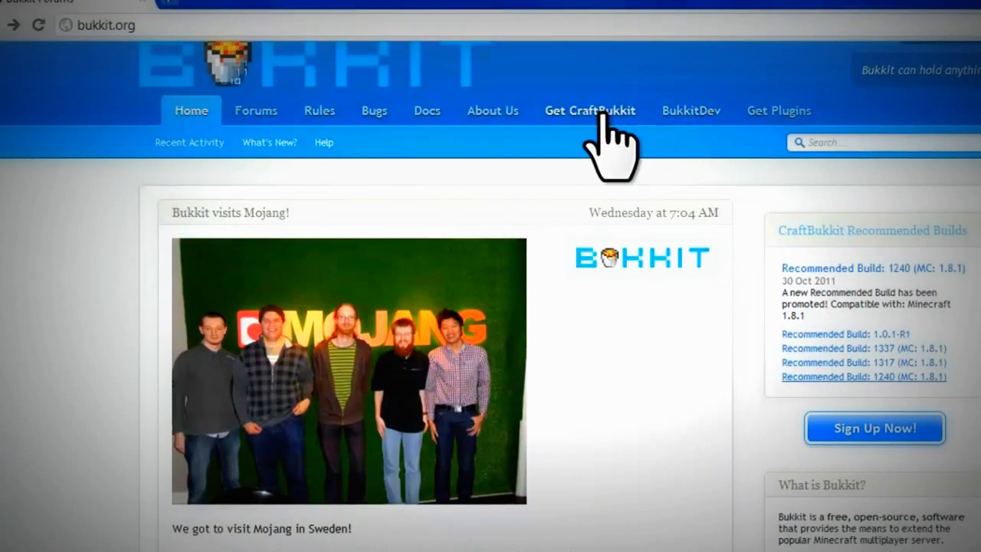
- Search the BukkitDev plugin list for 1.0.1-R1 and scroll through the WorldEdit plugin thread
{"action": "left_click", "coordinate": [770, 115]}
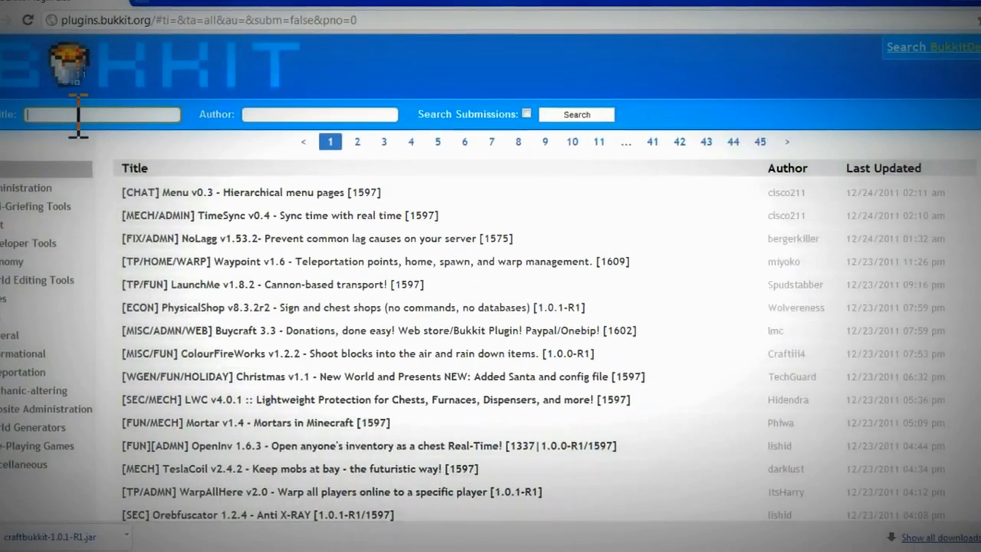
{"action": "type", "text": "1."}
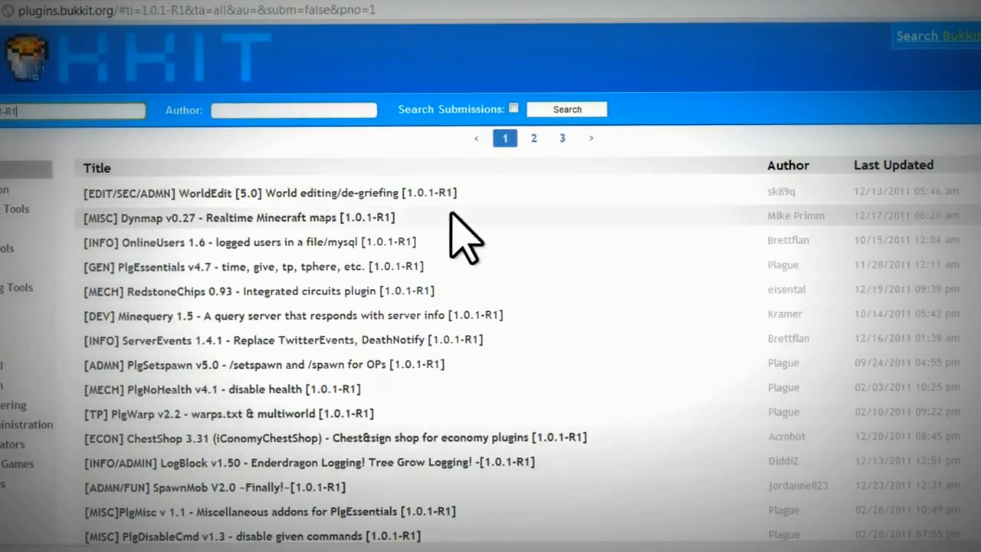
{"action": "scroll", "coordinate": [341, 201], "scroll_direction": "up", "scroll_amount": 3}
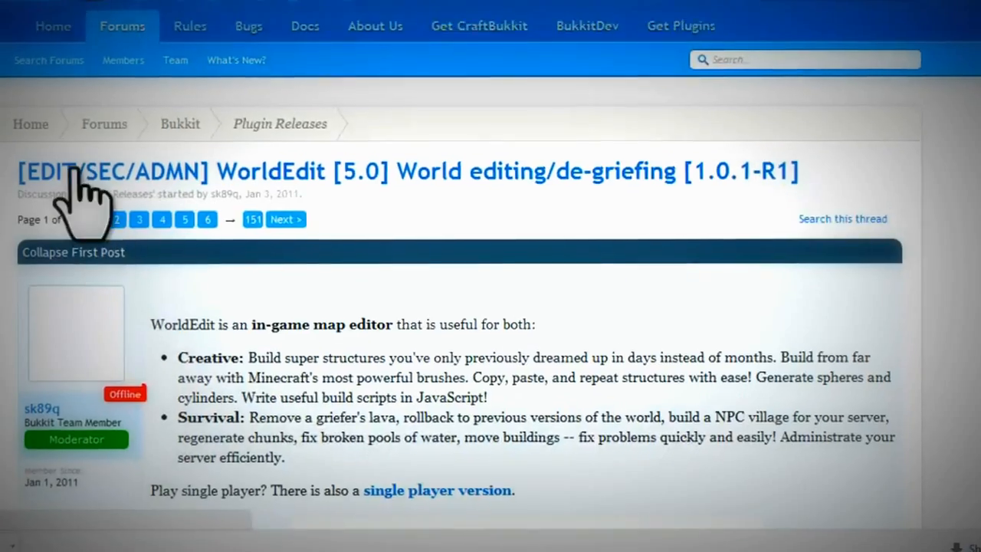
{"action": "scroll", "coordinate": [420, 352], "scroll_direction": "down", "scroll_amount": 5}
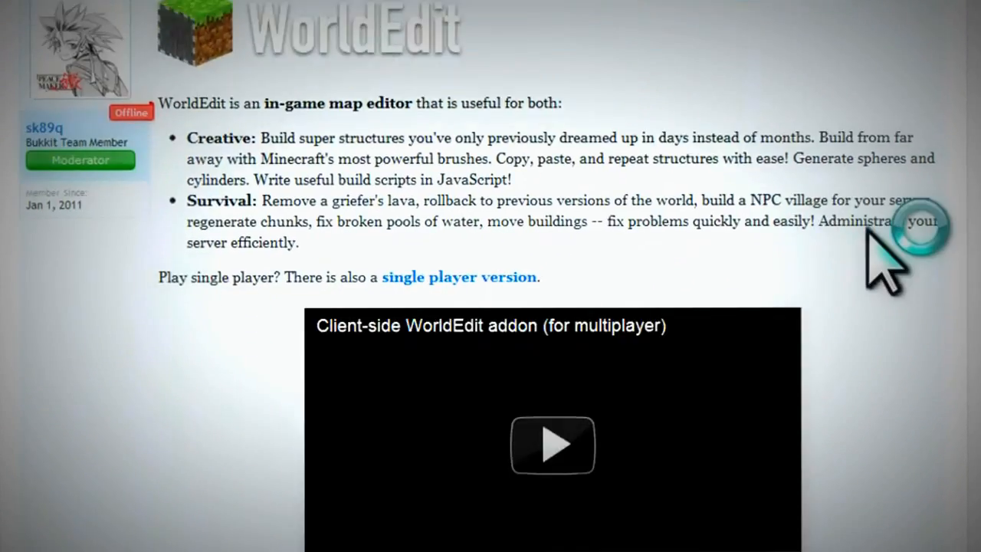
{"action": "scroll", "coordinate": [885, 349], "scroll_direction": "down", "scroll_amount": 5}
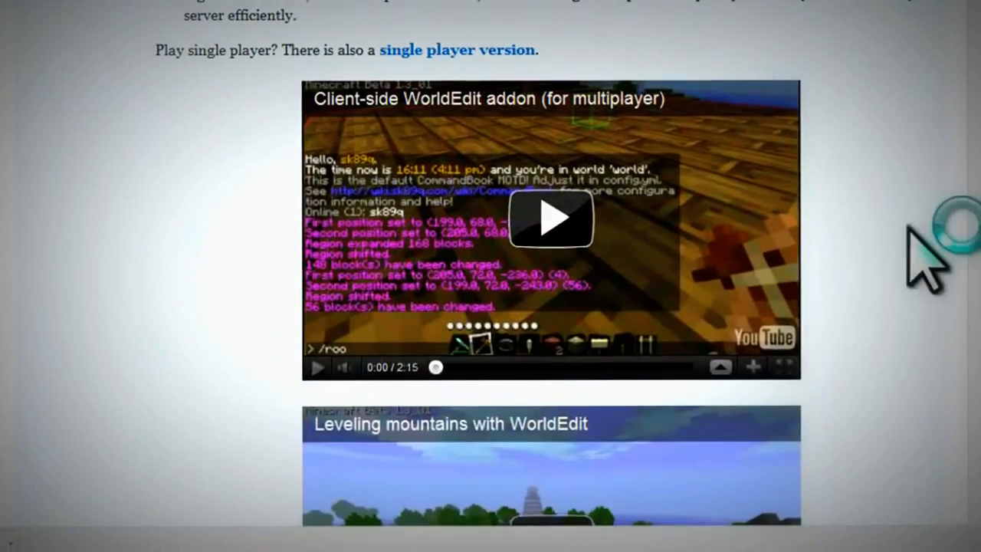
{"action": "scroll", "coordinate": [882, 218], "scroll_direction": "down", "scroll_amount": 2}
{"action": "scroll", "coordinate": [874, 280], "scroll_direction": "up", "scroll_amount": 10}
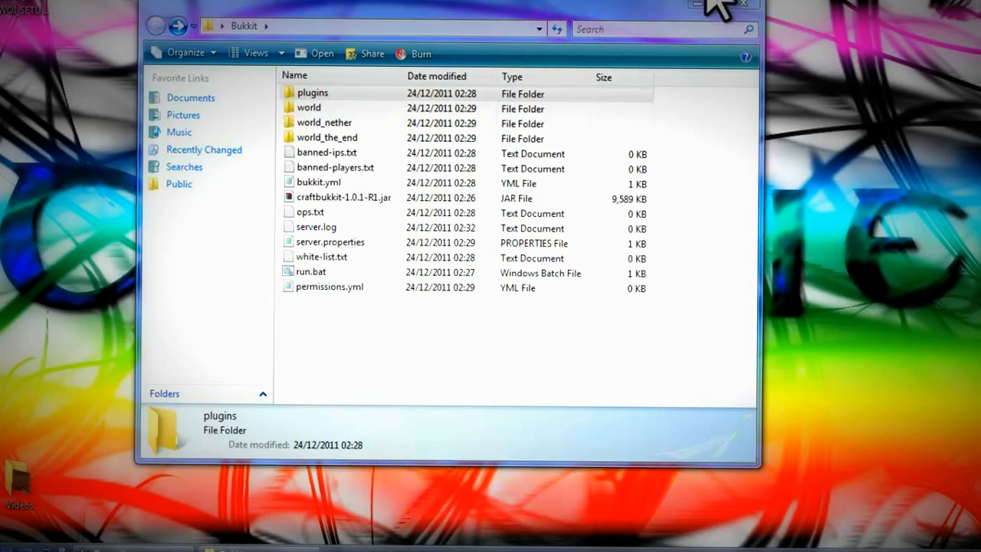
{"action": "left_click_drag", "start_coordinate": [661, 7], "coordinate": [865, 103]}
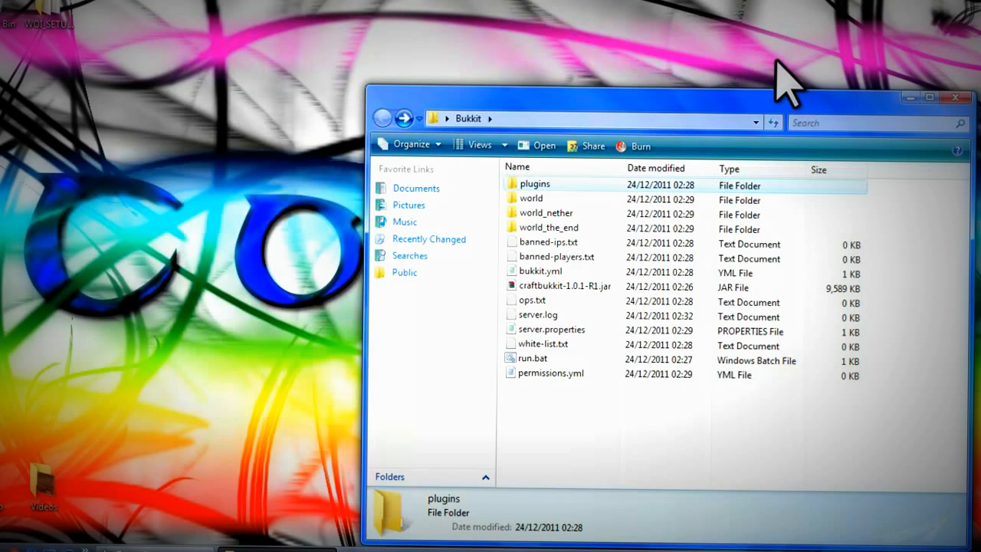
{"action": "left_click", "coordinate": [196, 550]}
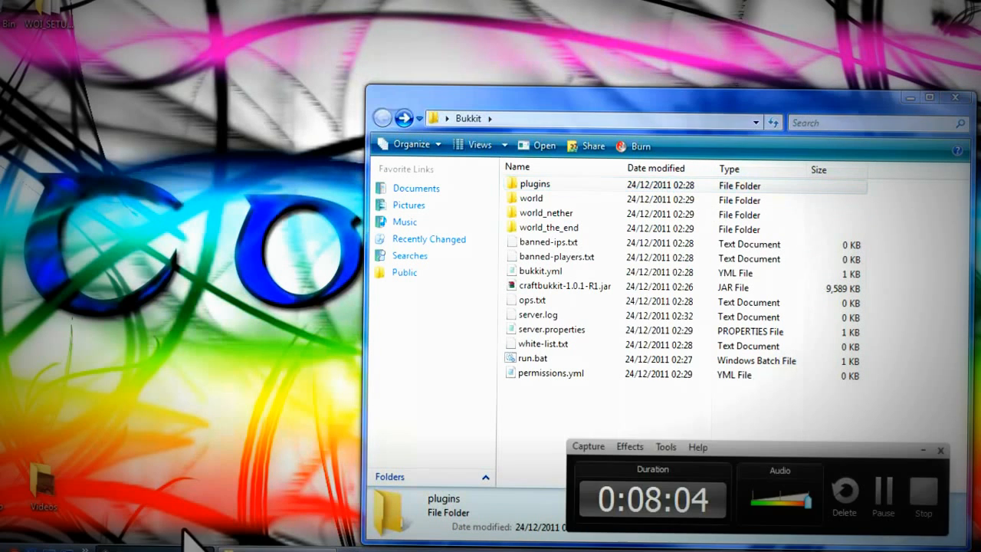